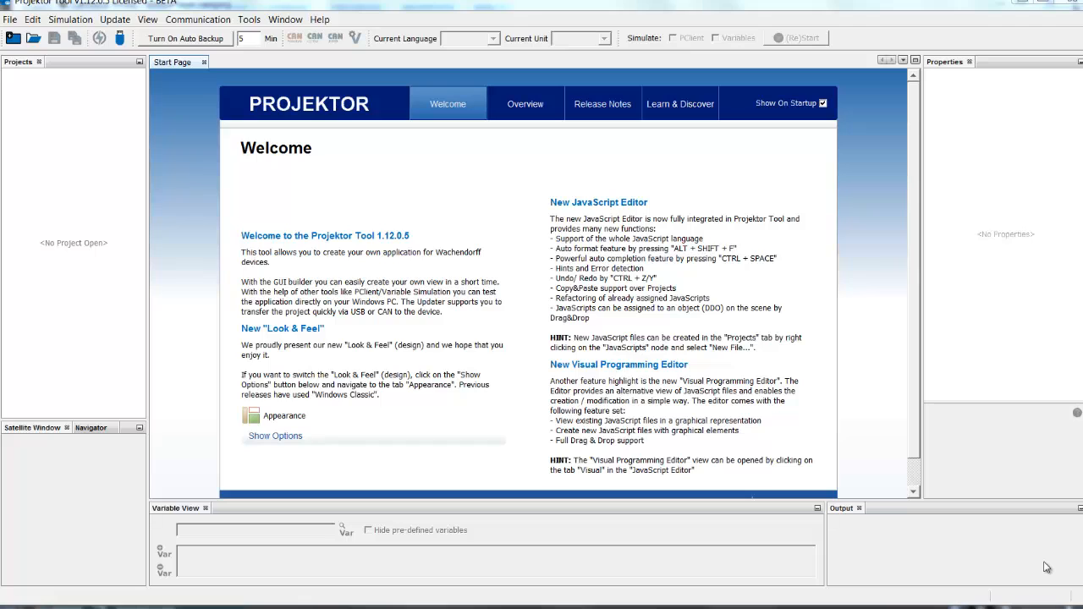
Step: Create a new empty project named Media_Player for the OPUS A6G2 Standard panel
click(12, 39)
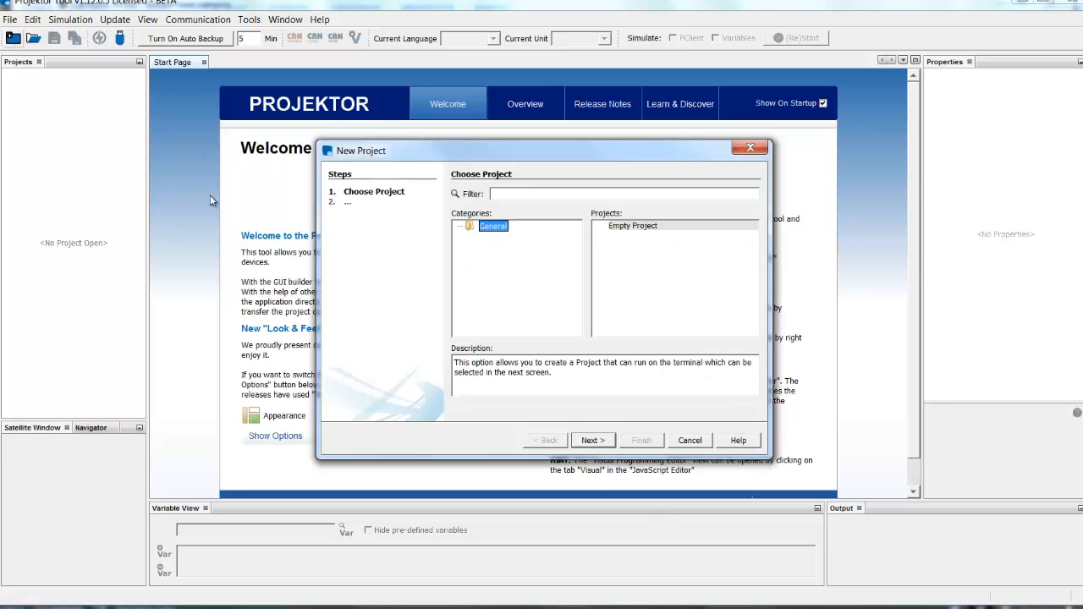
click(591, 441)
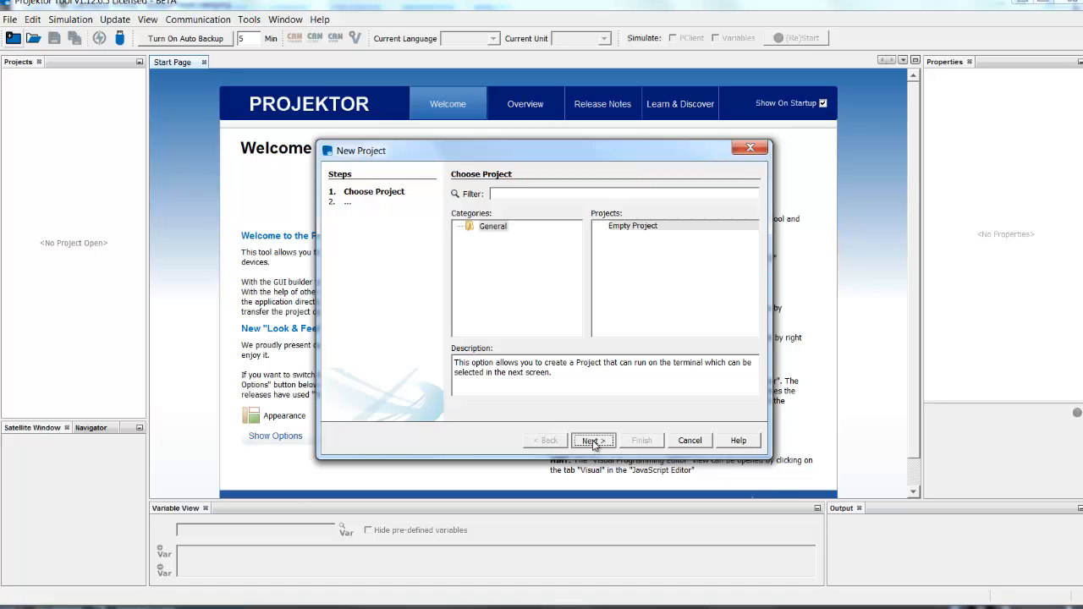
text(M)
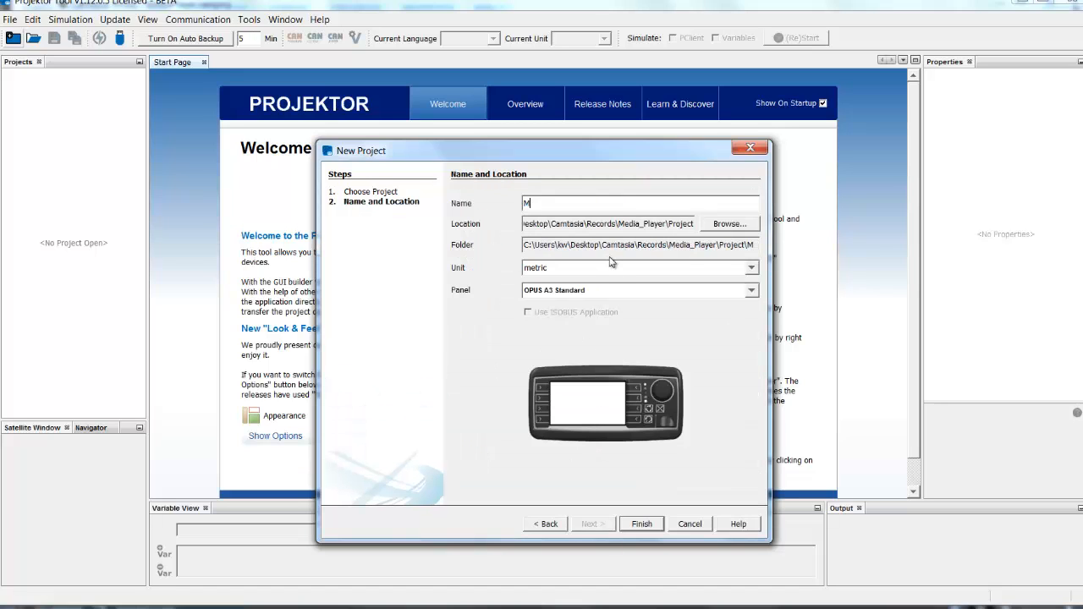
text(edia_Player)
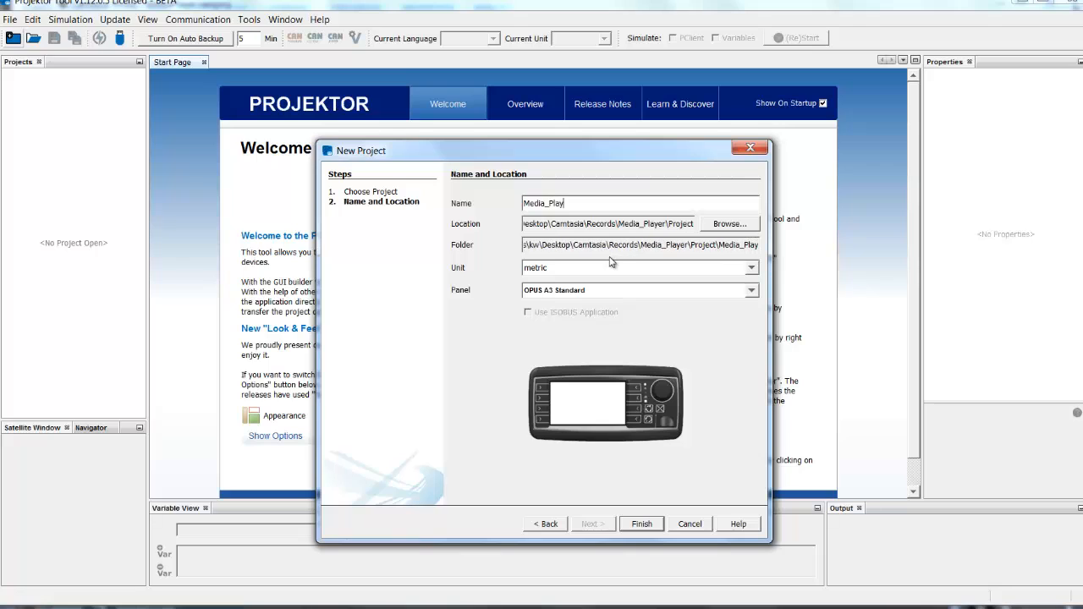
click(751, 291)
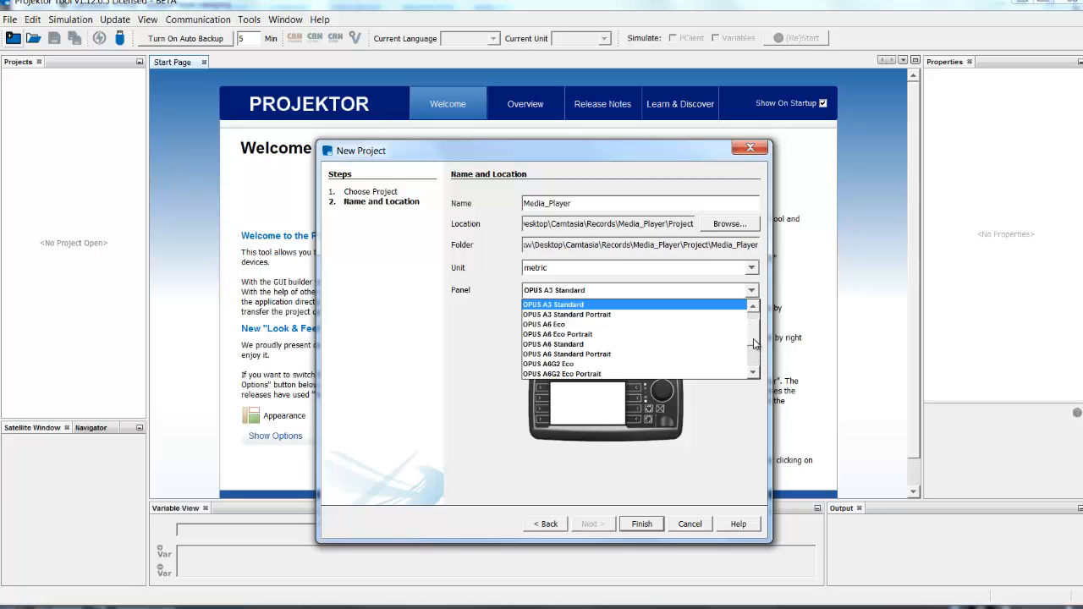
drag(757, 345, 756, 360)
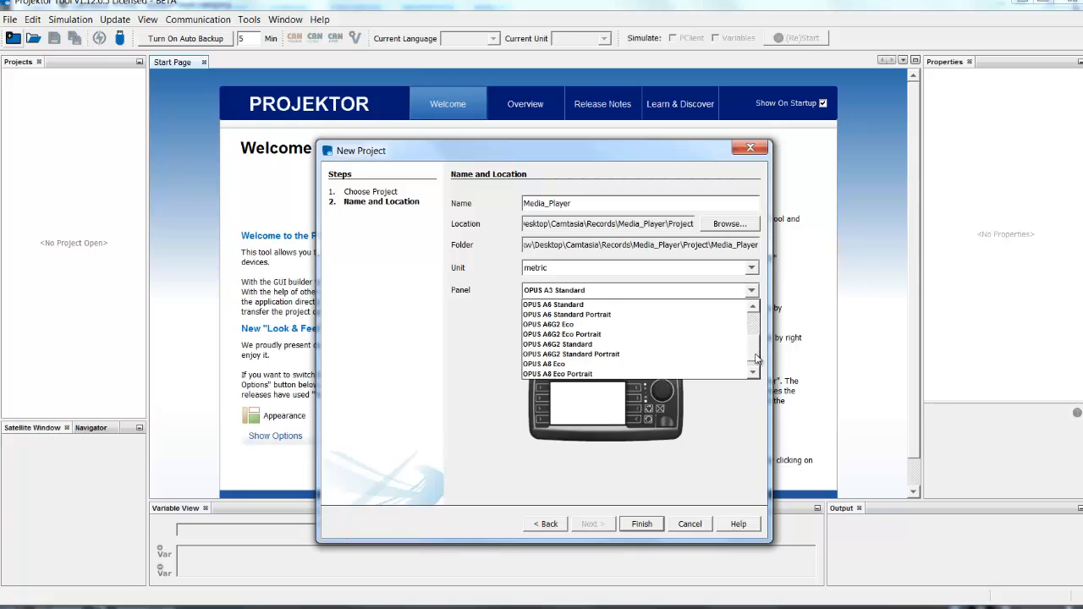
click(669, 345)
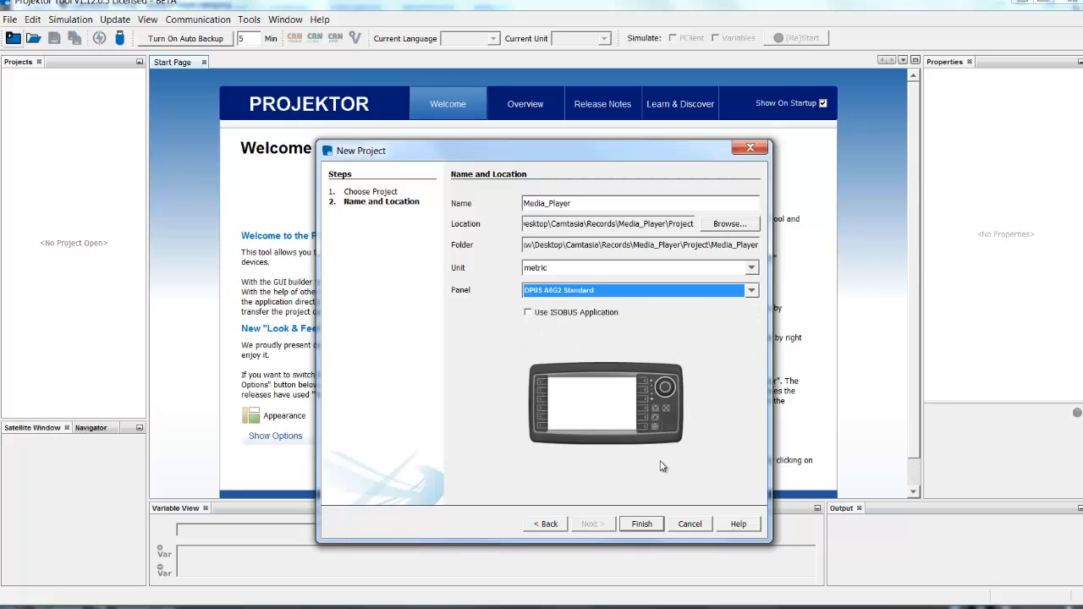
click(648, 524)
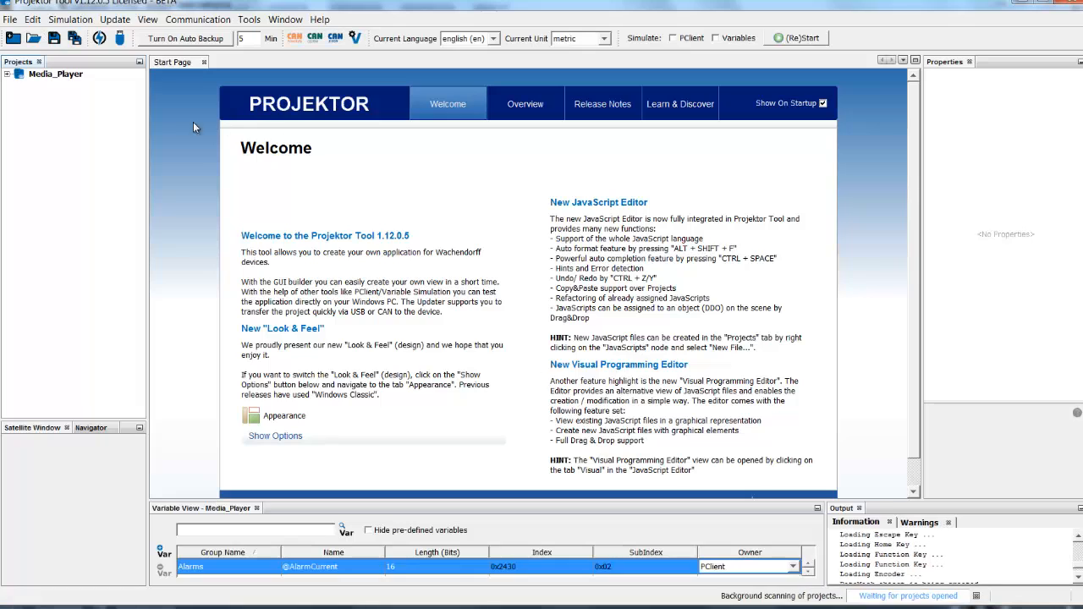
Step: Open the Home Page of the Media_Player project for editing
click(7, 75)
click(18, 86)
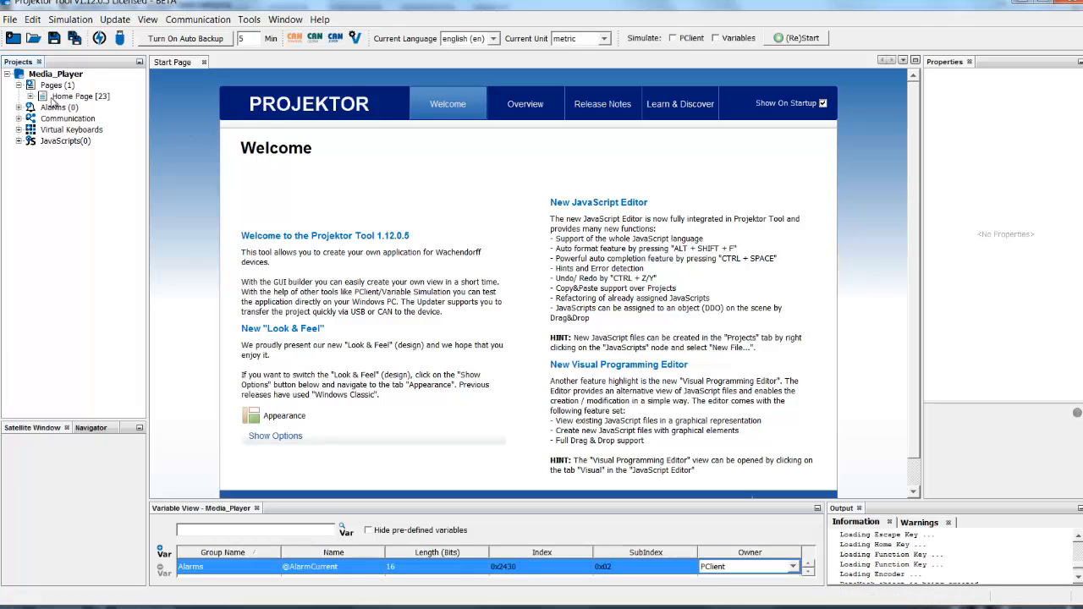
double_click(60, 100)
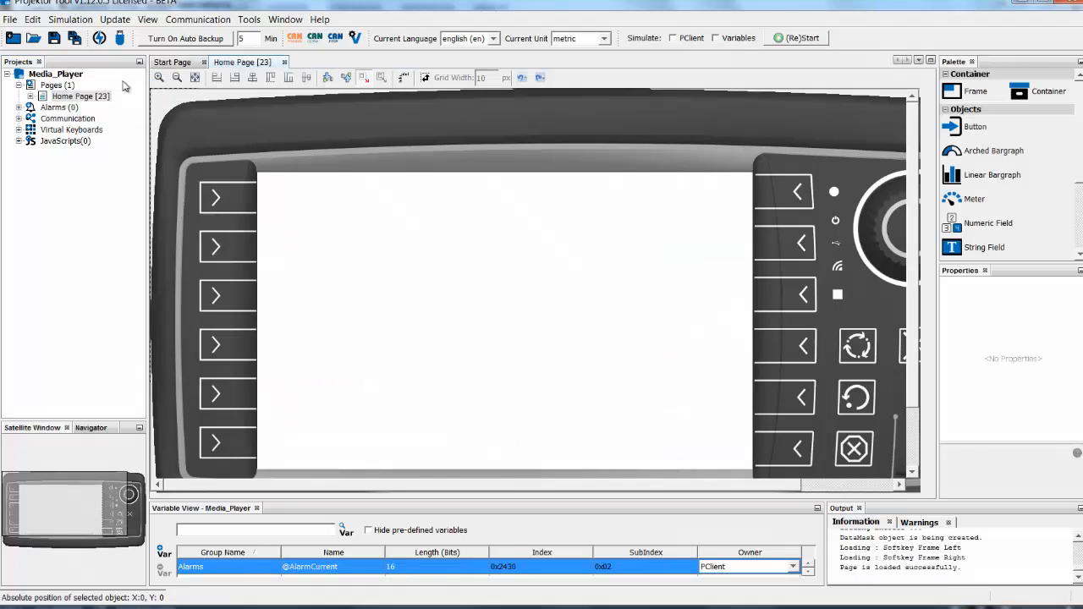
Step: Add a Frame to the Home Page at X 0, Y 0 and enlarge it to 800 by 480 to fill the screen
click(176, 78)
click(176, 78)
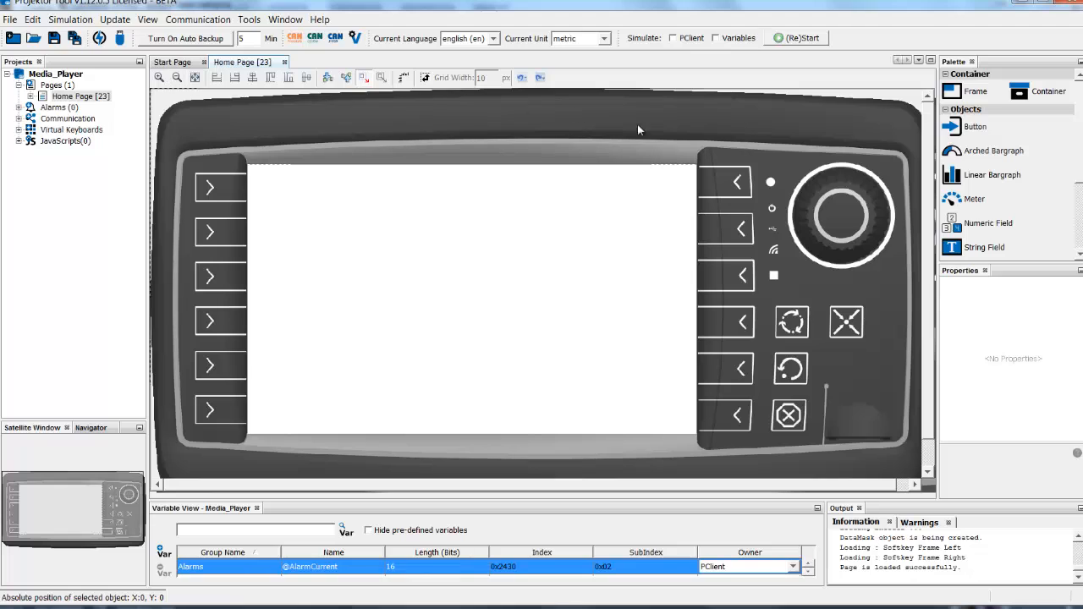
drag(995, 100, 387, 237)
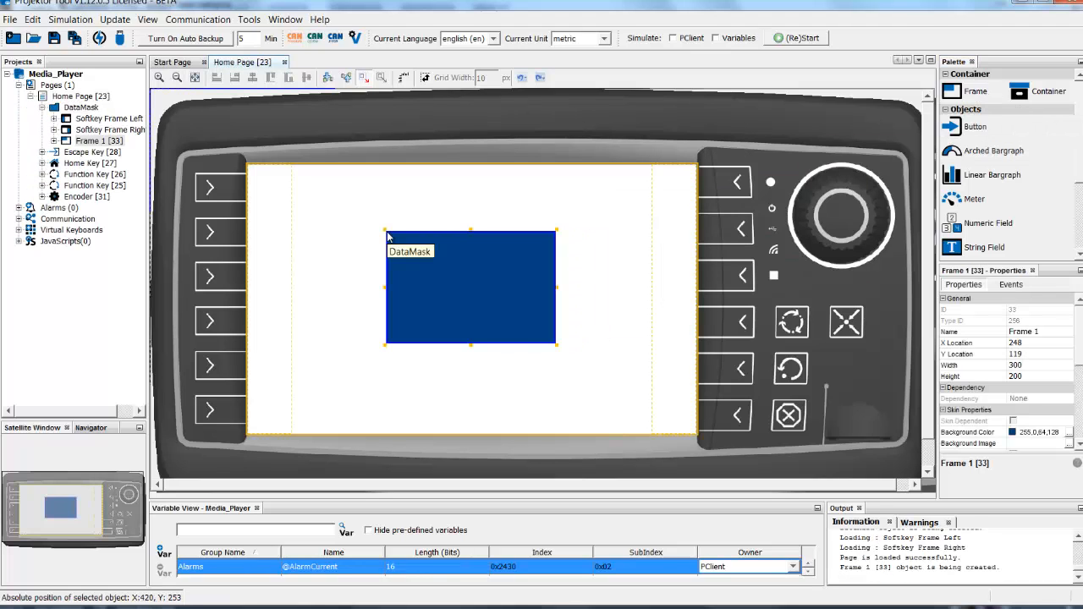
drag(467, 285, 331, 213)
drag(416, 218, 736, 224)
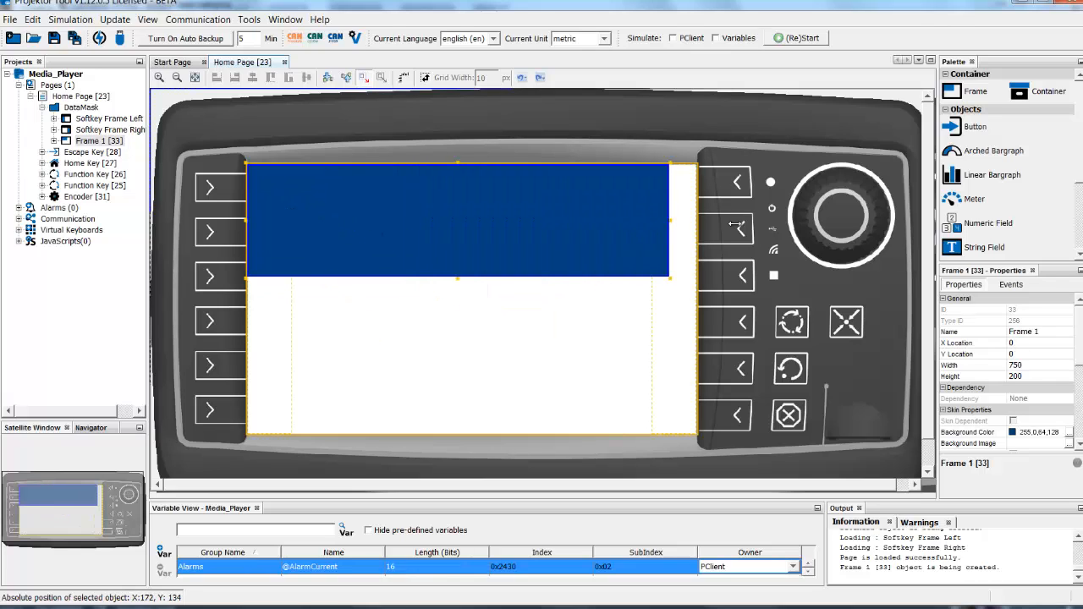
drag(471, 278, 472, 448)
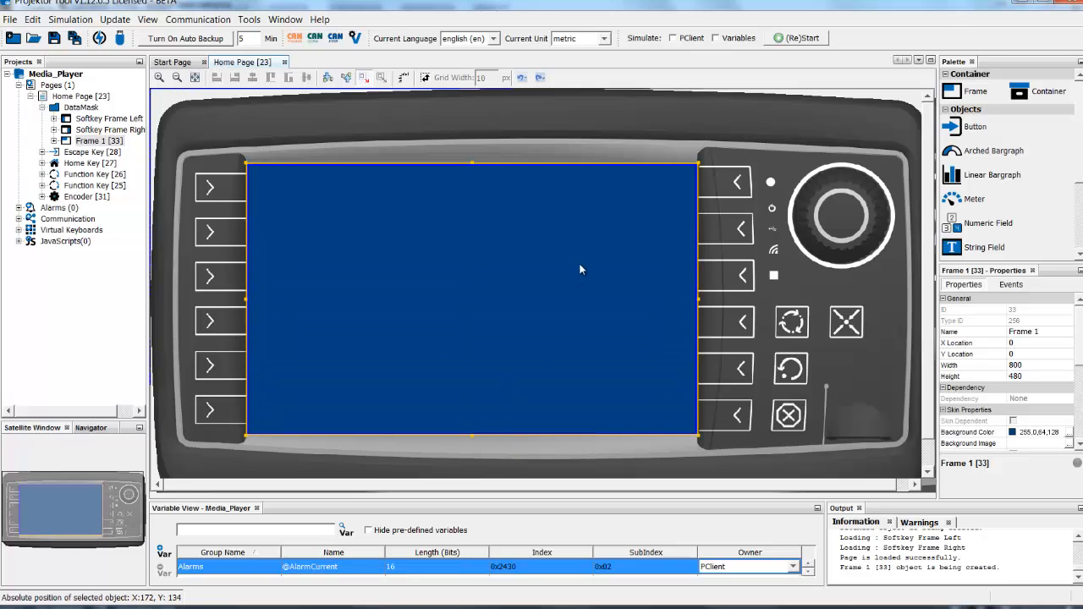
Step: Place a Multimedia Player inside the frame at about X 57, Y 45 and expand its components in the project tree
drag(1079, 156, 1079, 230)
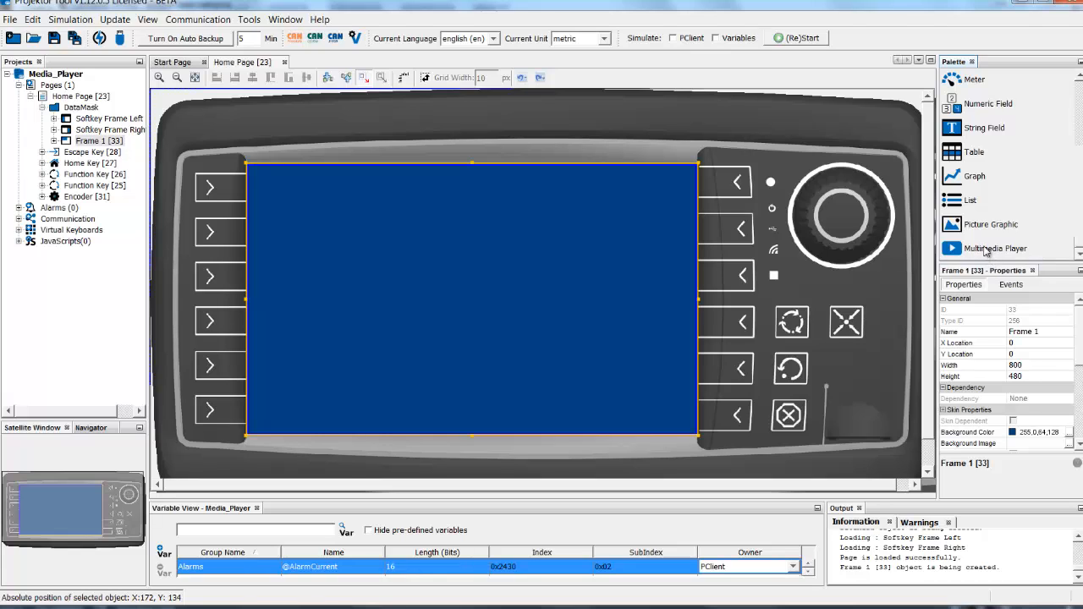
drag(986, 251, 282, 196)
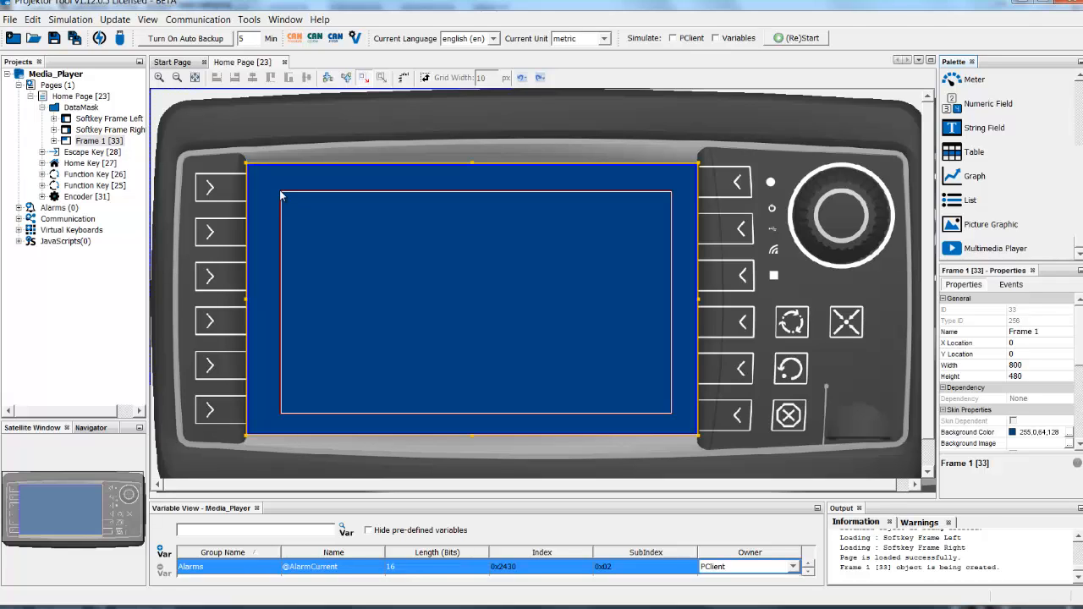
click(47, 152)
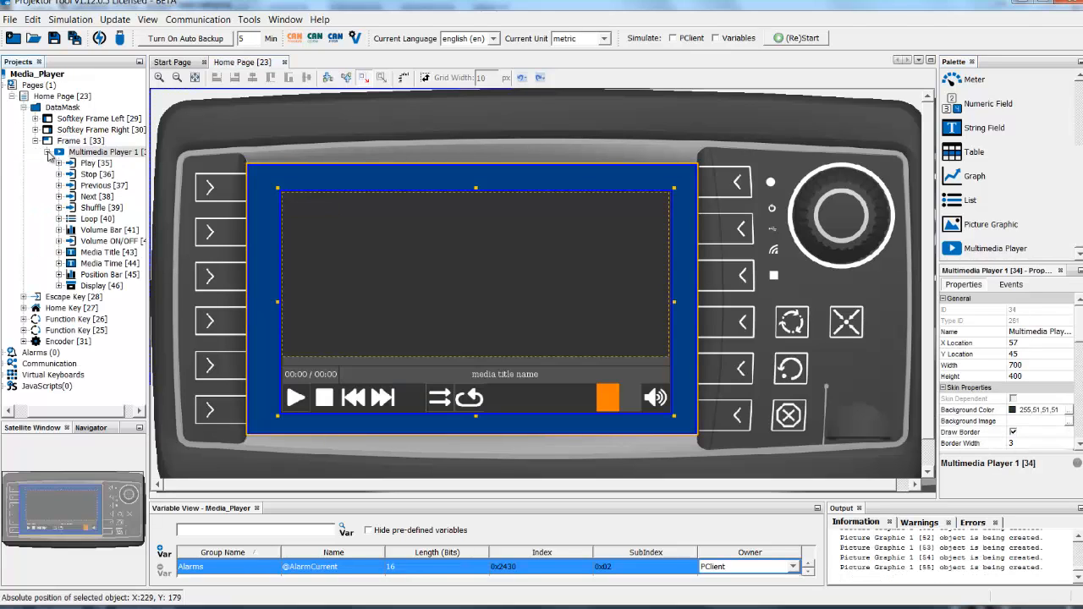
drag(147, 173, 176, 175)
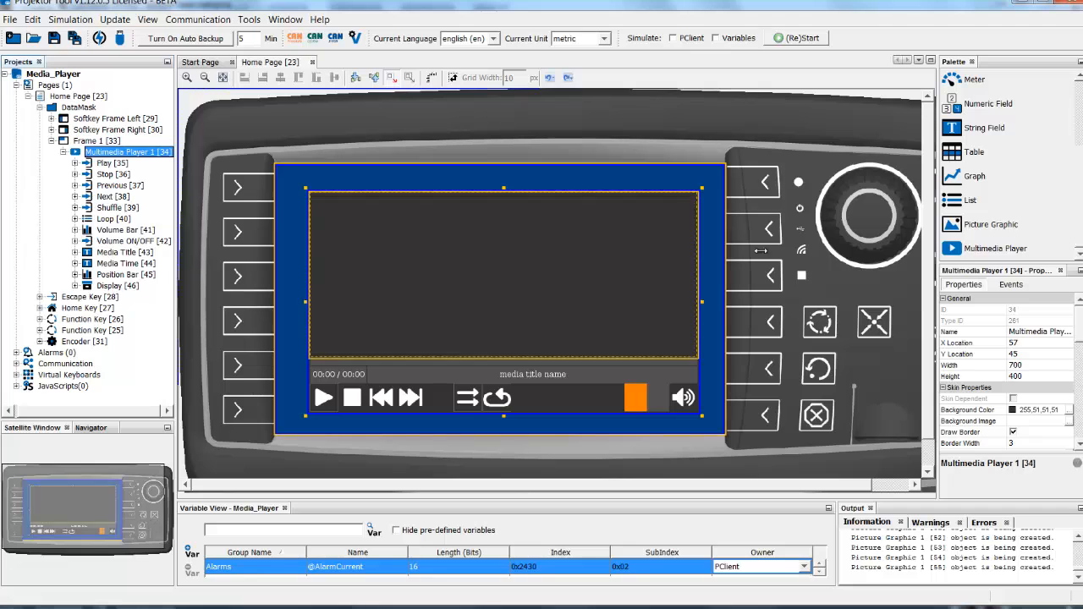
Step: Examine the event actions assigned to the Multimedia Player's Play button
drag(1080, 347, 1080, 322)
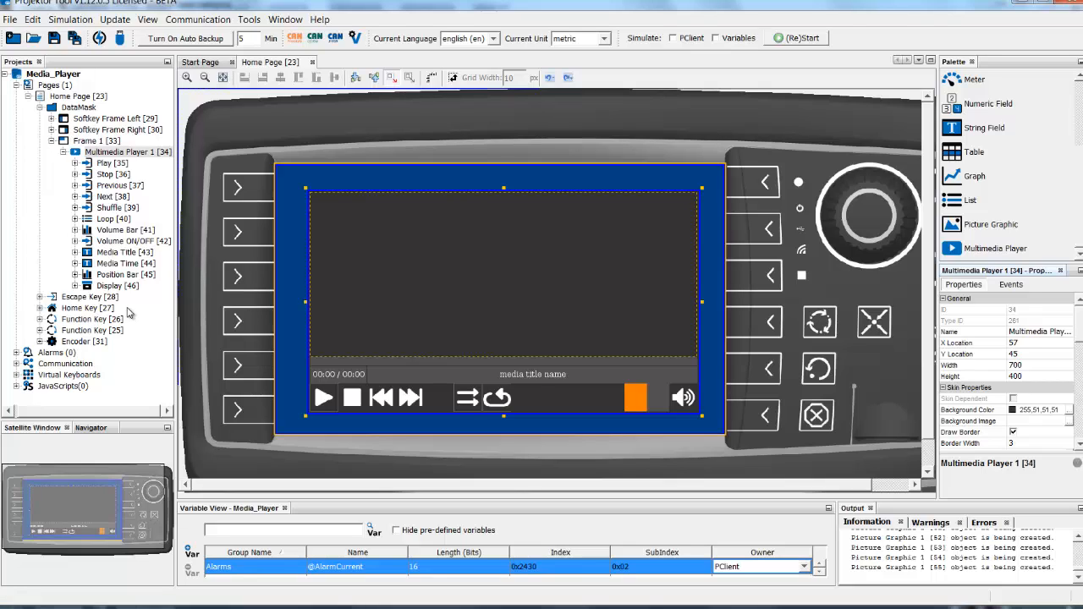
click(104, 163)
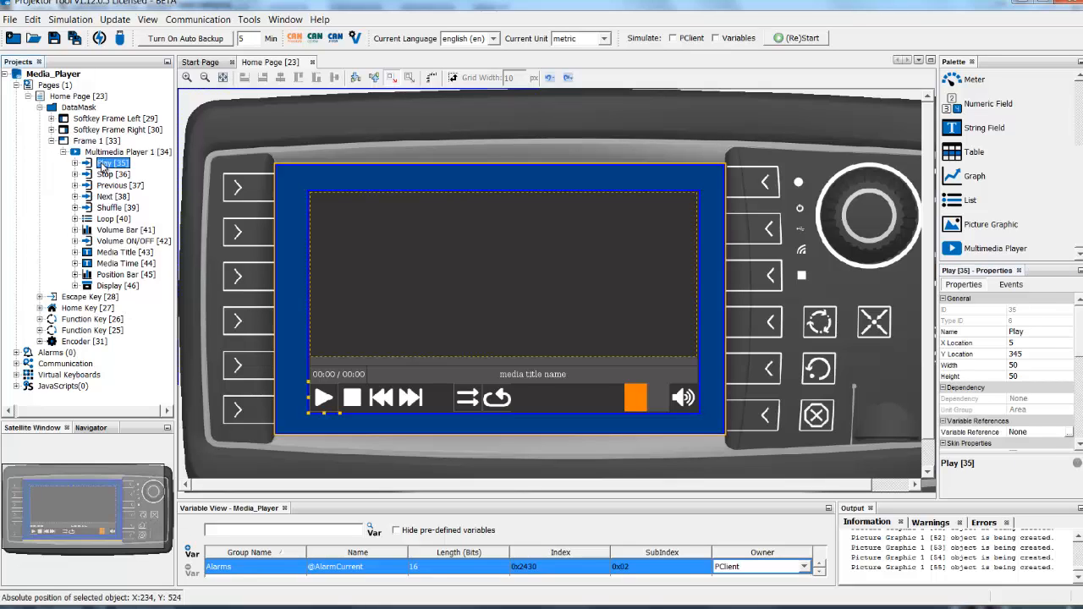
click(1014, 287)
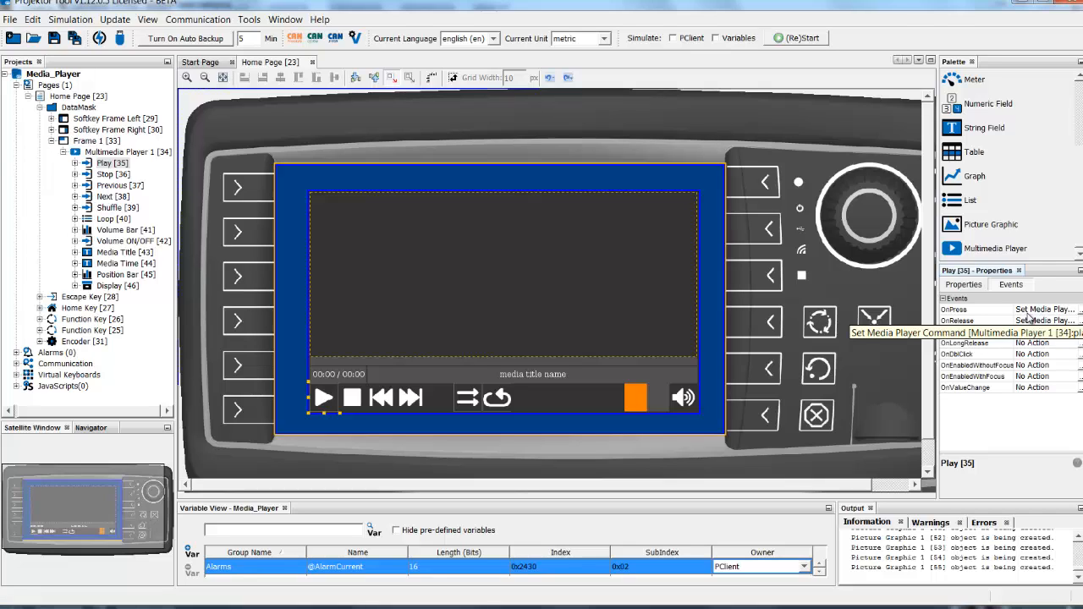
key(Escape)
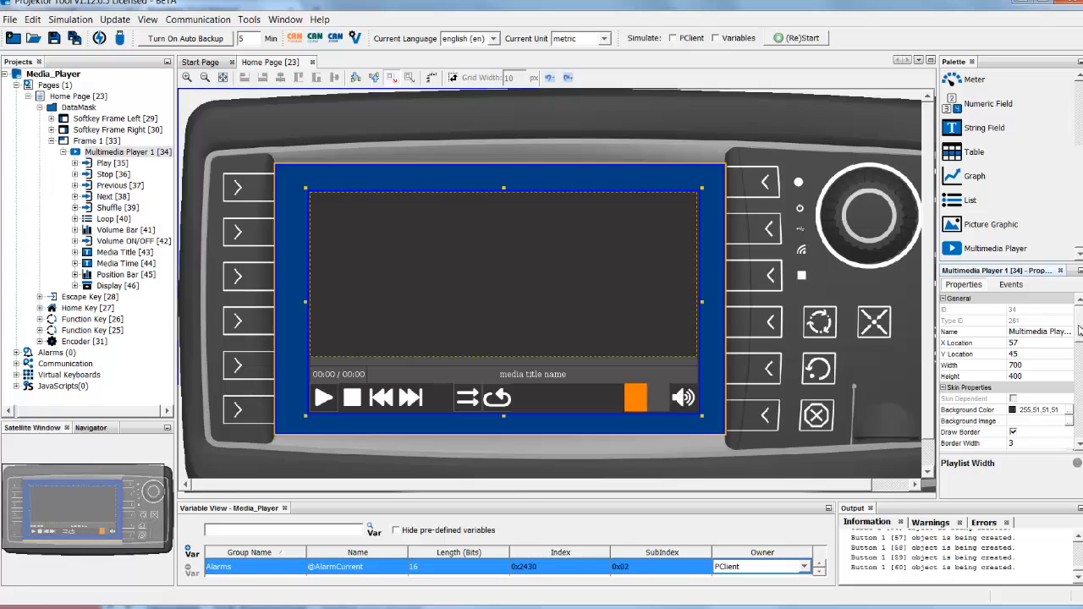
Step: Enable the Multimedia Player's playlist, backward/forward buttons, volume bar buttons and full path in title
mouse_move(1080, 331)
mouse_down()
mouse_move(1079, 350)
mouse_move(1081, 329)
mouse_up()
drag(1080, 343, 1081, 388)
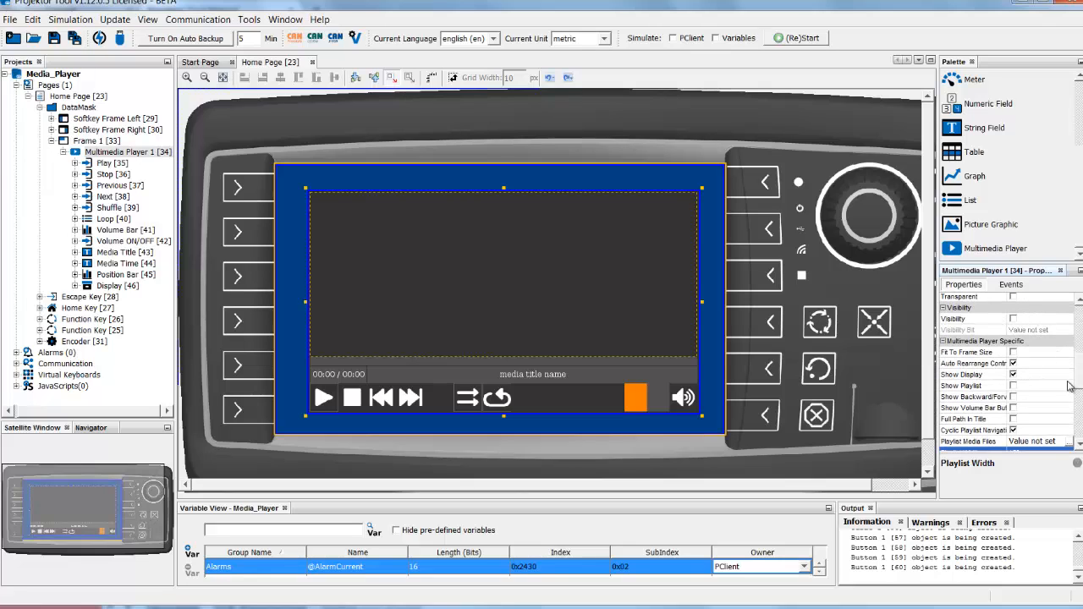
scroll(1080, 379, down, 3)
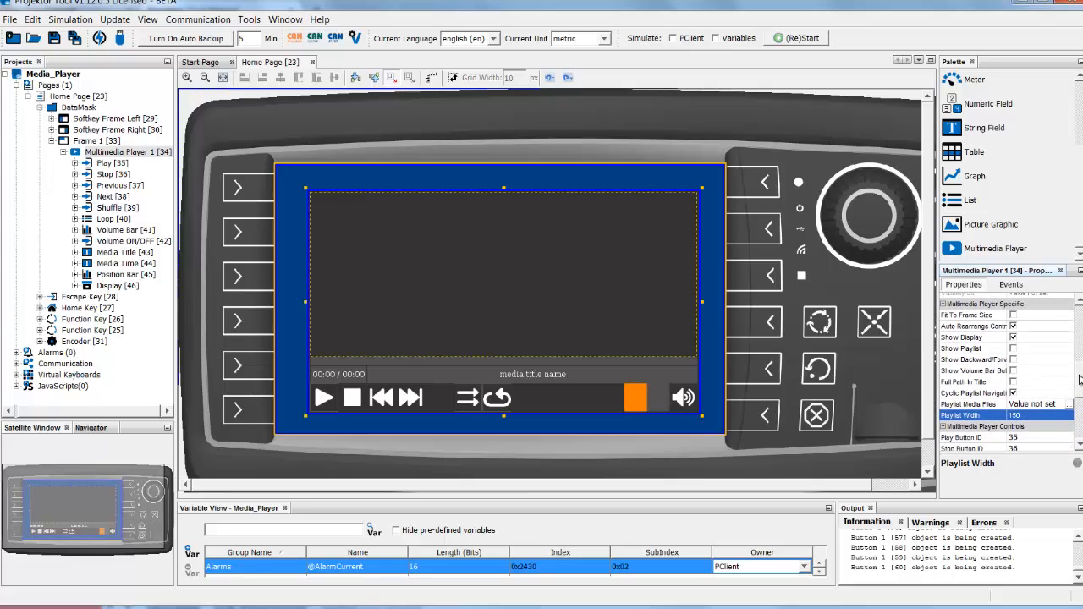
scroll(1079, 378, down, 2)
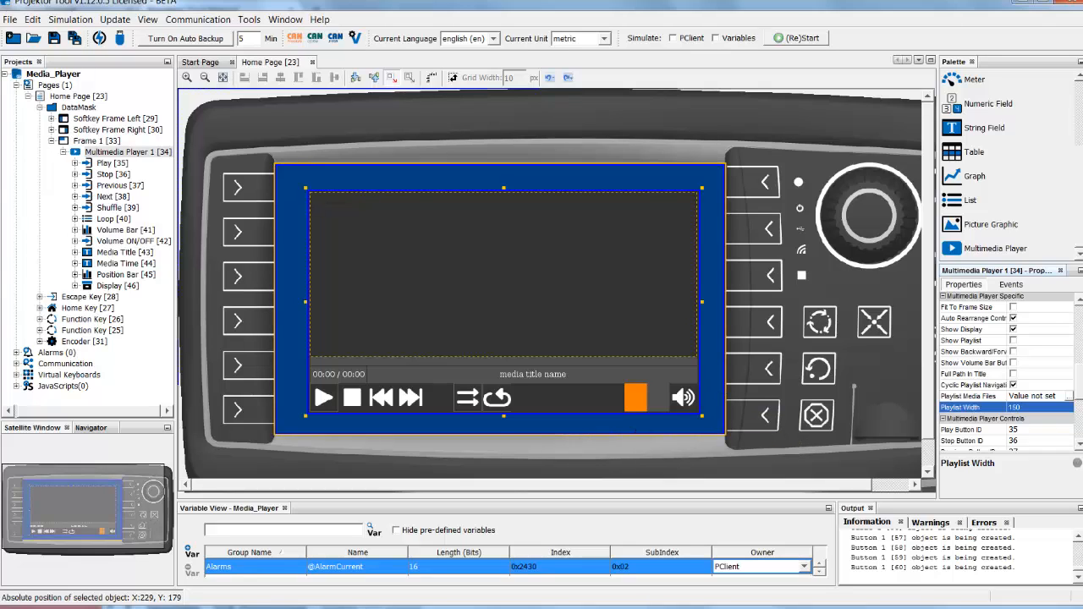
click(1014, 319)
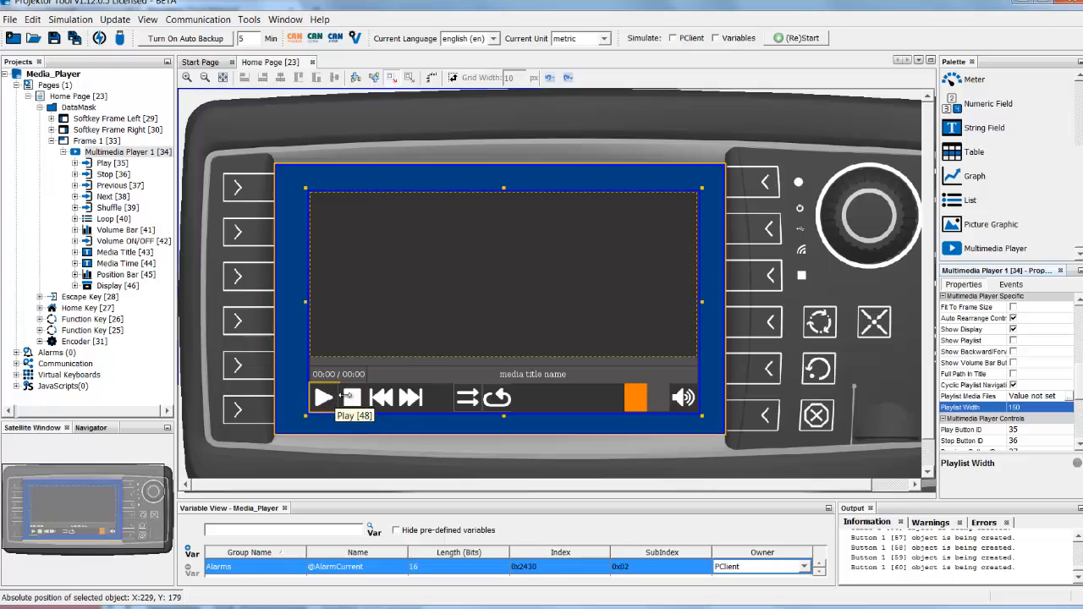
click(1014, 340)
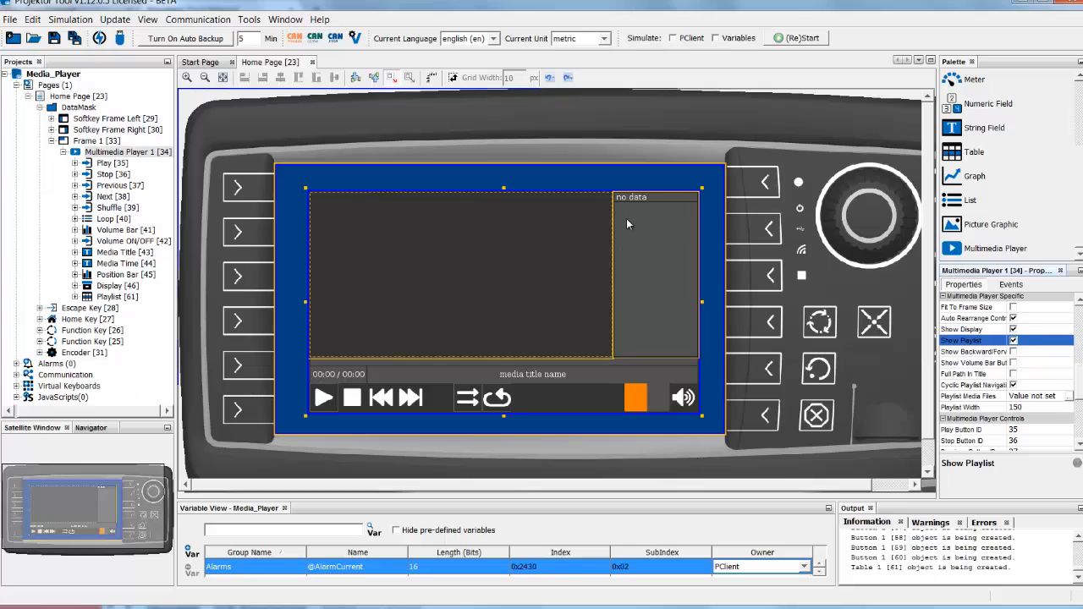
click(1014, 351)
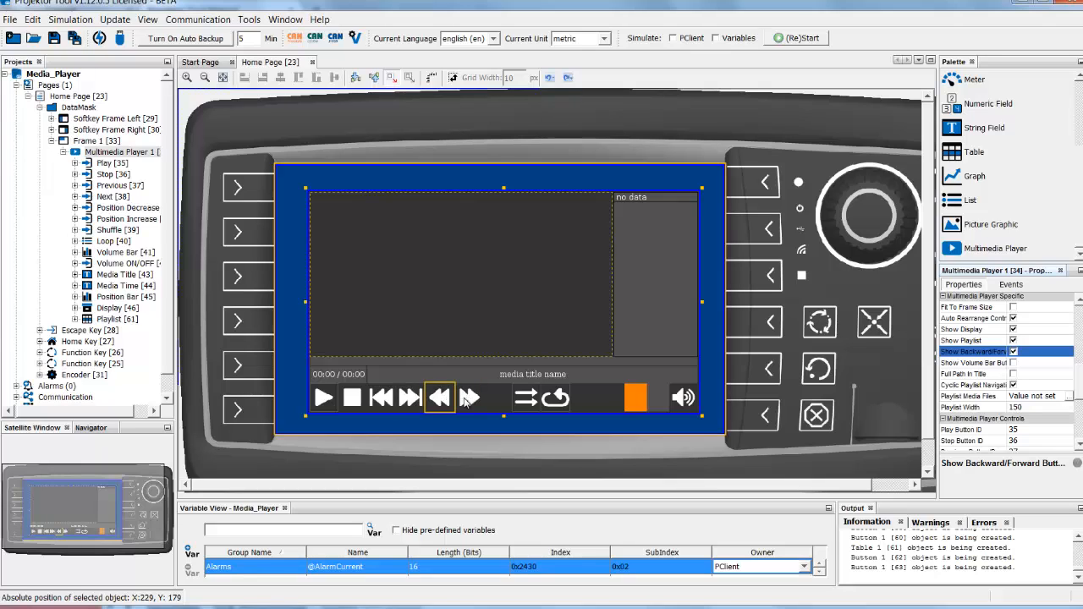
click(1014, 364)
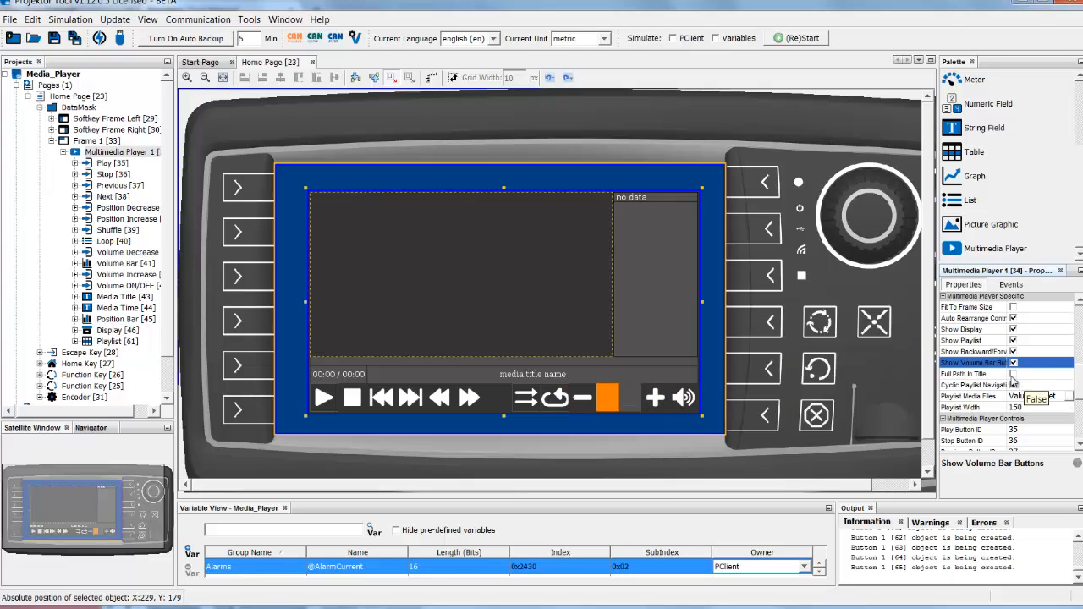
click(1014, 374)
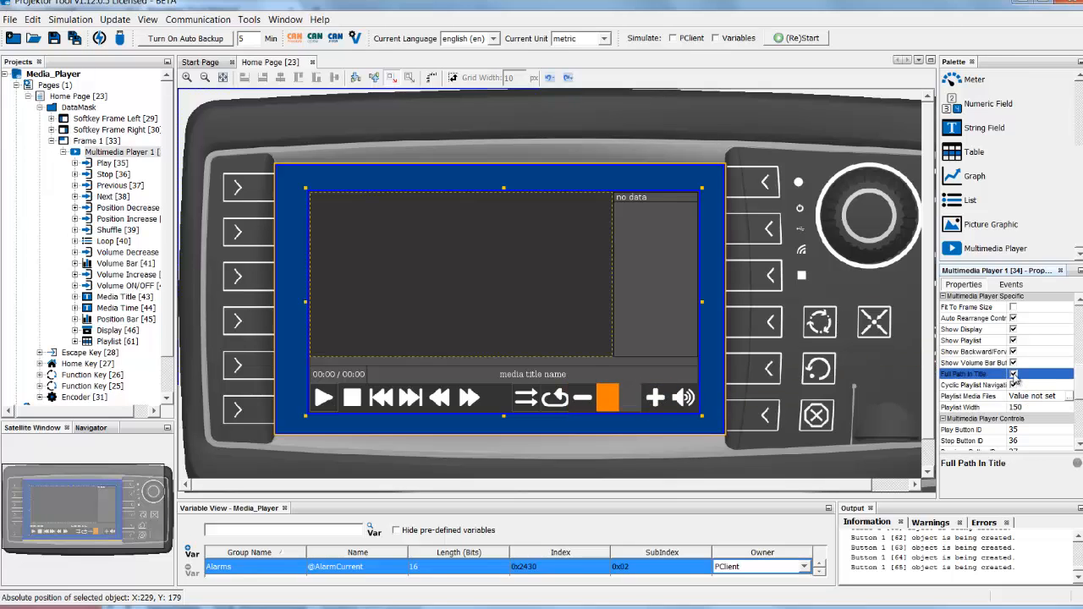
Step: Add burst.wav, pager.wav and sweep.wav from the Sounds folder to the Multimedia Player's playlist media files
click(1071, 401)
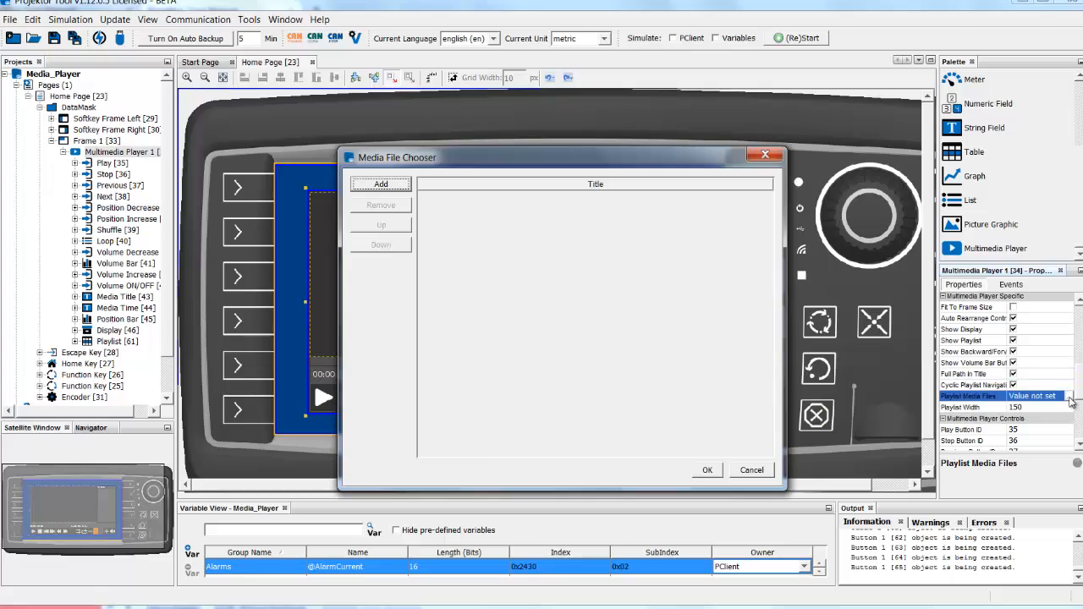
click(370, 187)
click(386, 188)
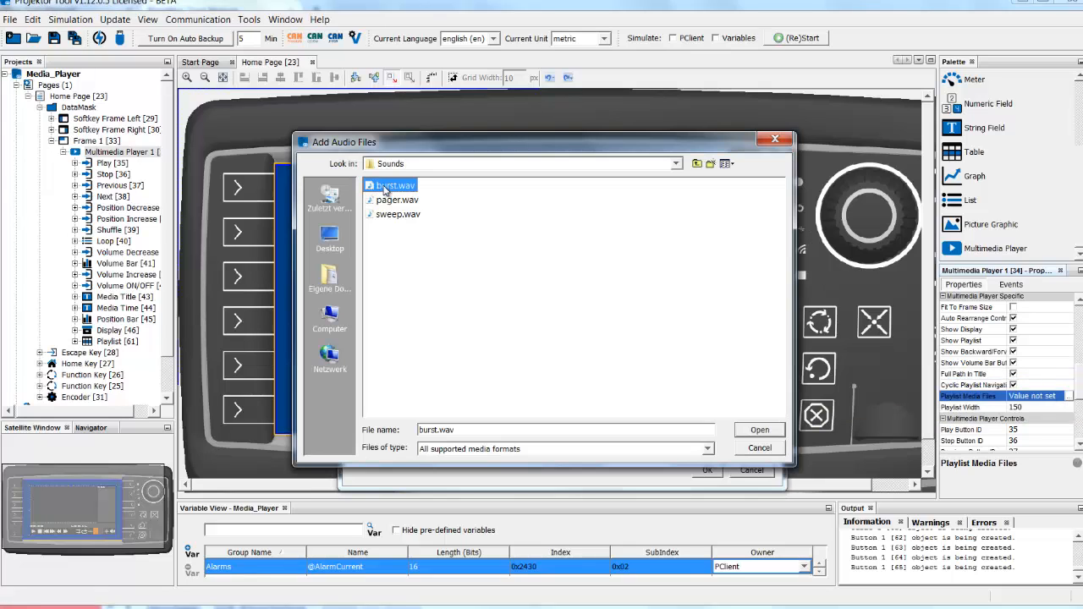
shift+click(394, 216)
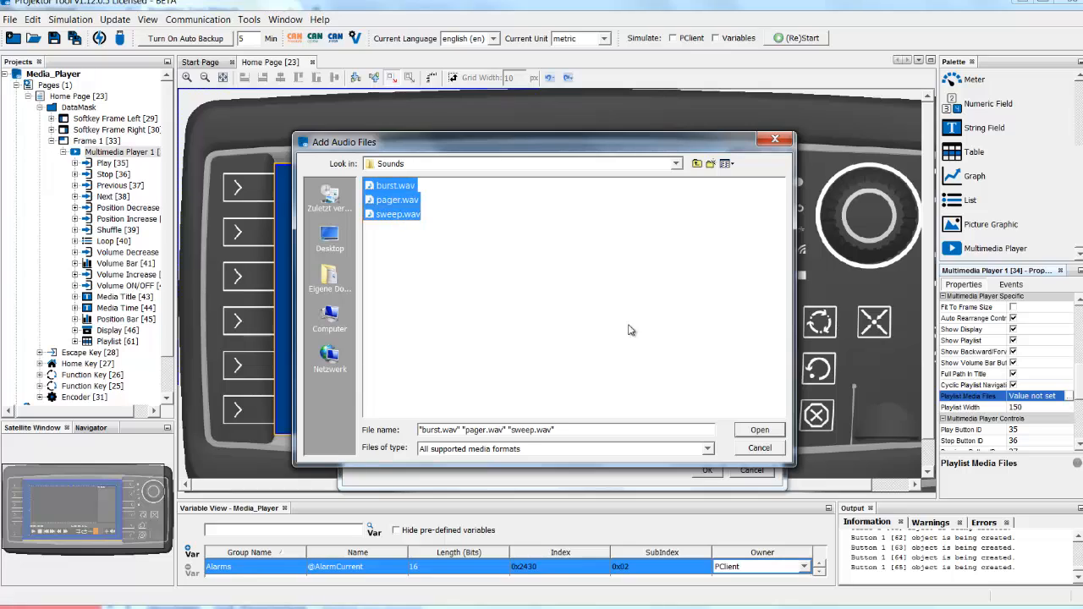
click(760, 432)
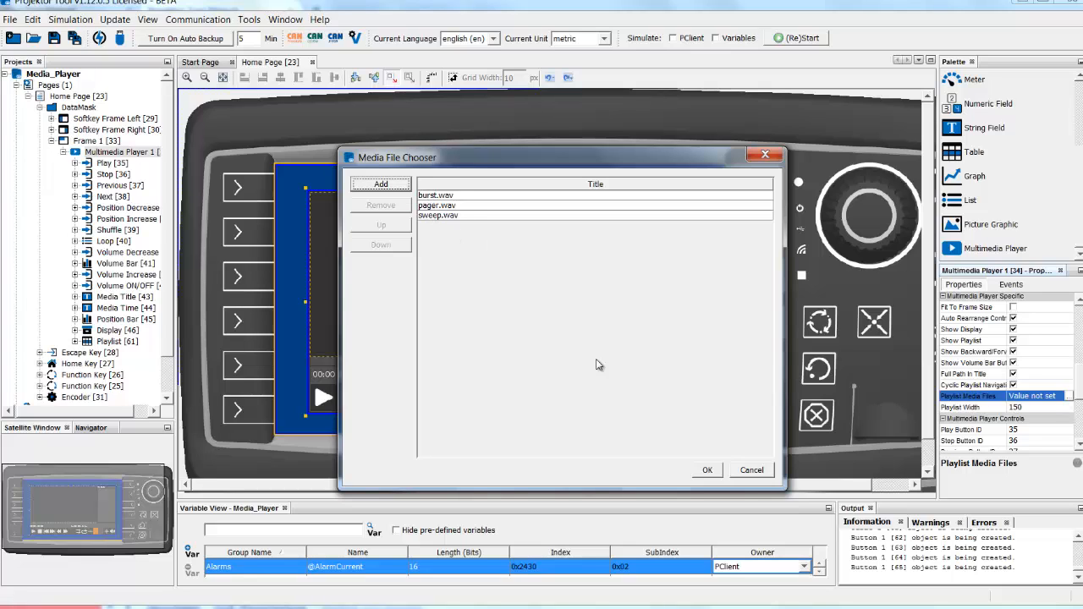
click(709, 471)
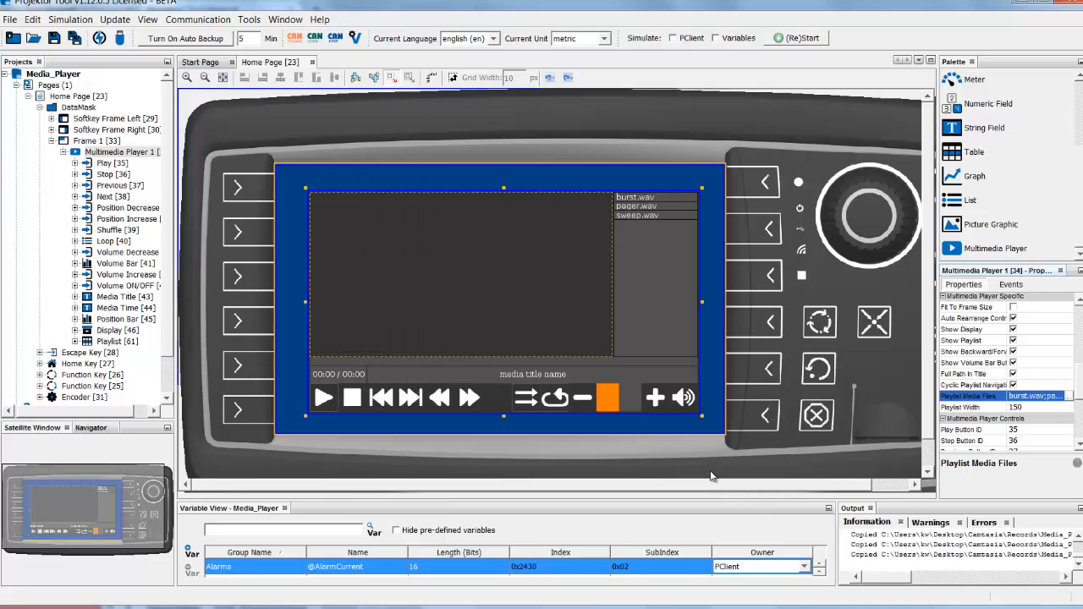
Step: Examine the Multimedia Player's playlist width and the object IDs assigned to its controls
click(1035, 407)
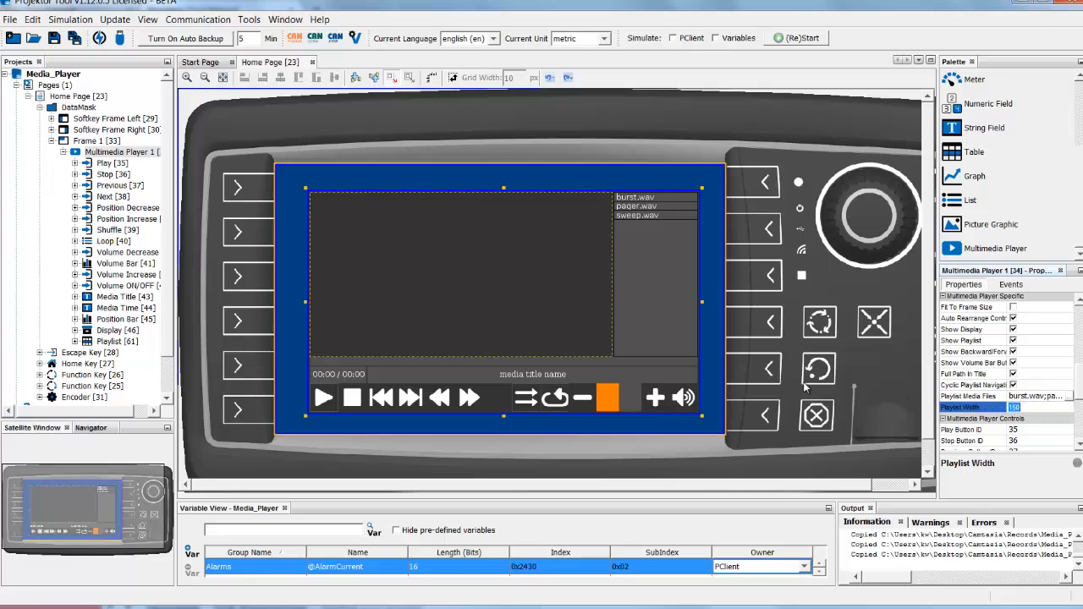
click(618, 293)
drag(1079, 379, 1079, 381)
scroll(1079, 385, down, 5)
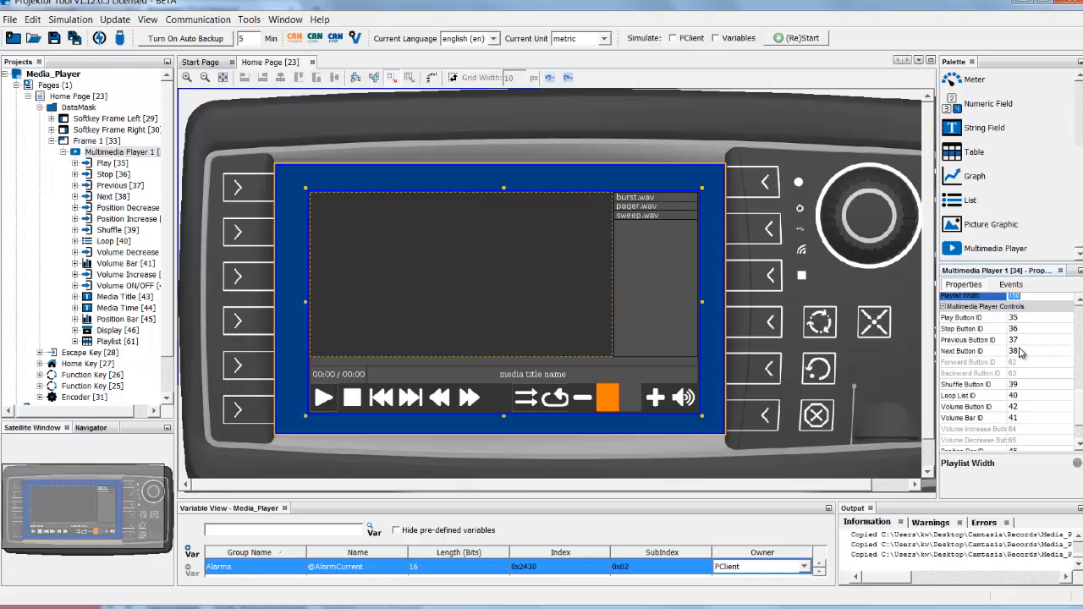
drag(1079, 404, 1080, 415)
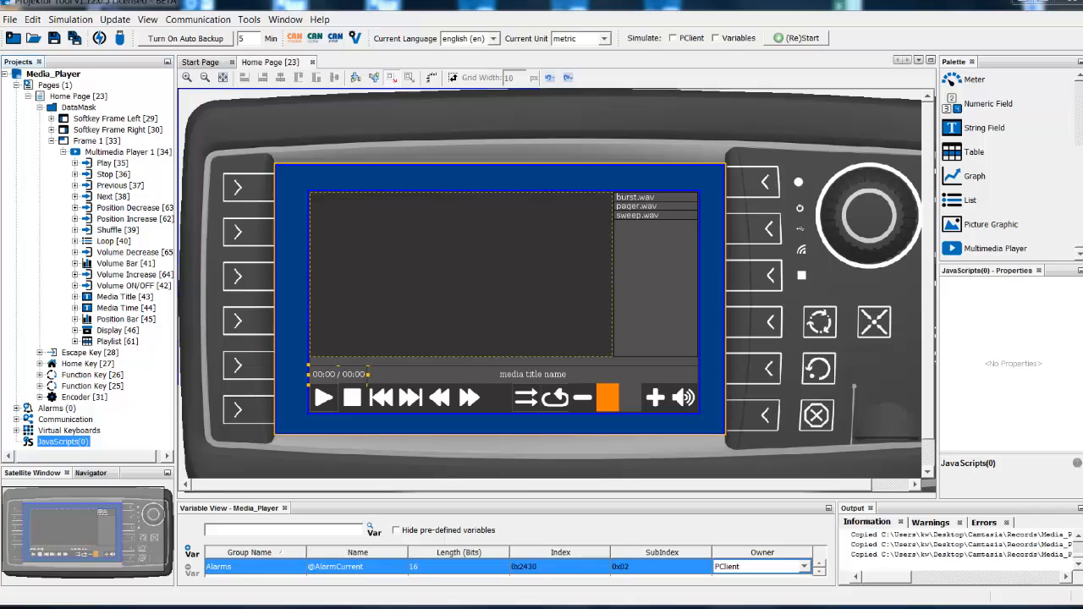
Step: Place a Button in Frame 1 below the player at about X 501, Y 450, with width and height 50
scroll(1008, 170, up, 3)
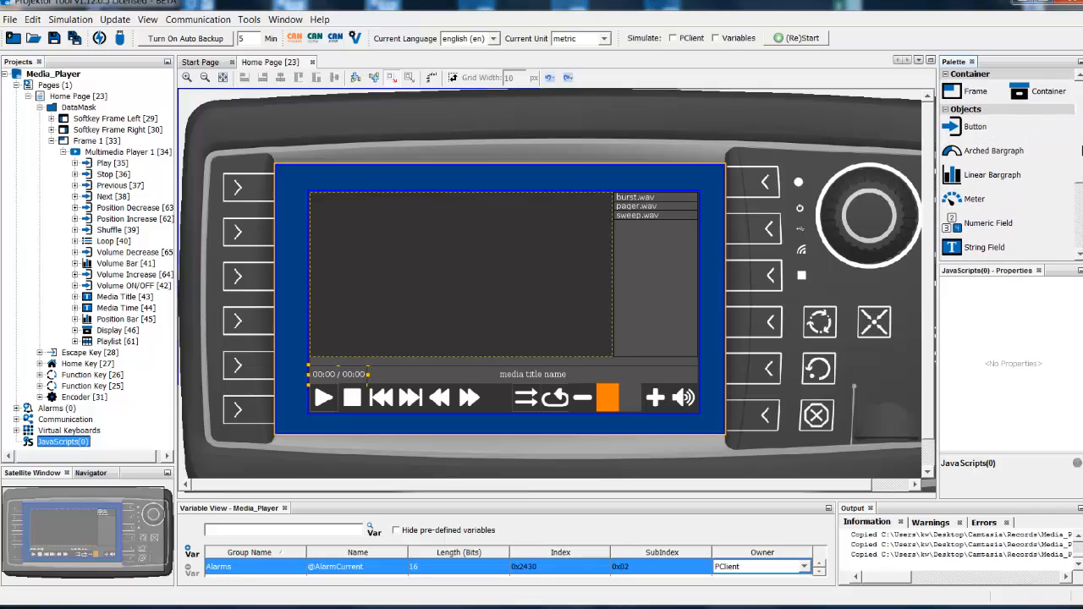
click(967, 130)
drag(967, 129, 560, 425)
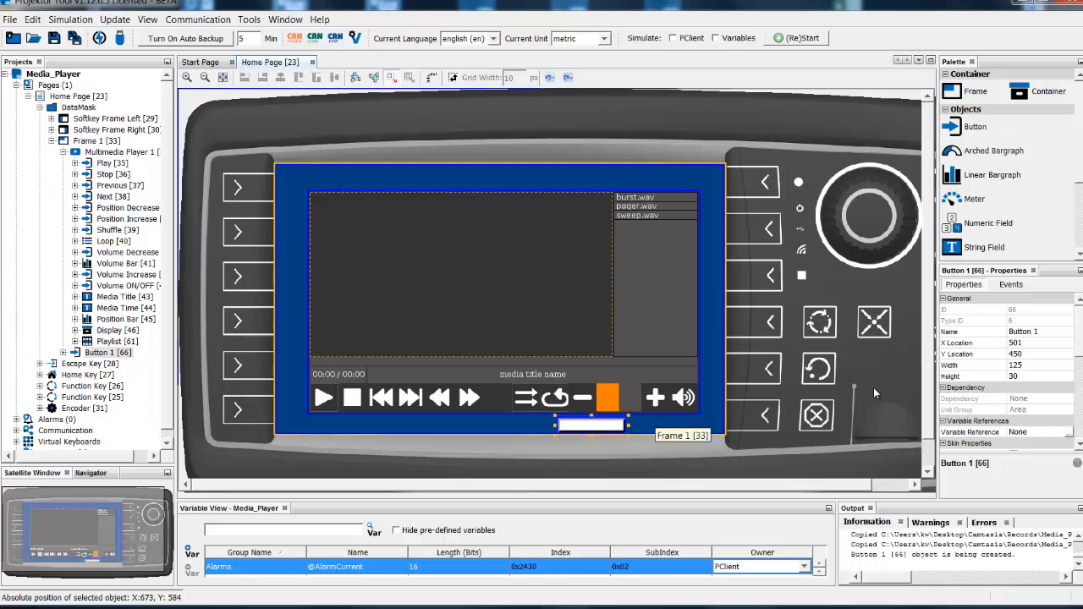
click(1034, 365)
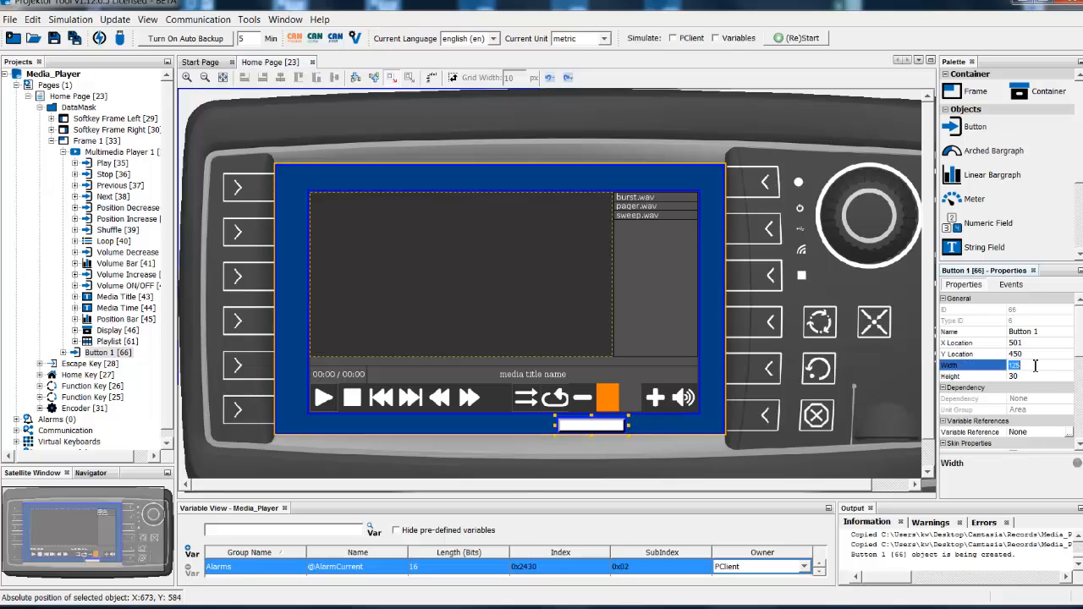
text(50)
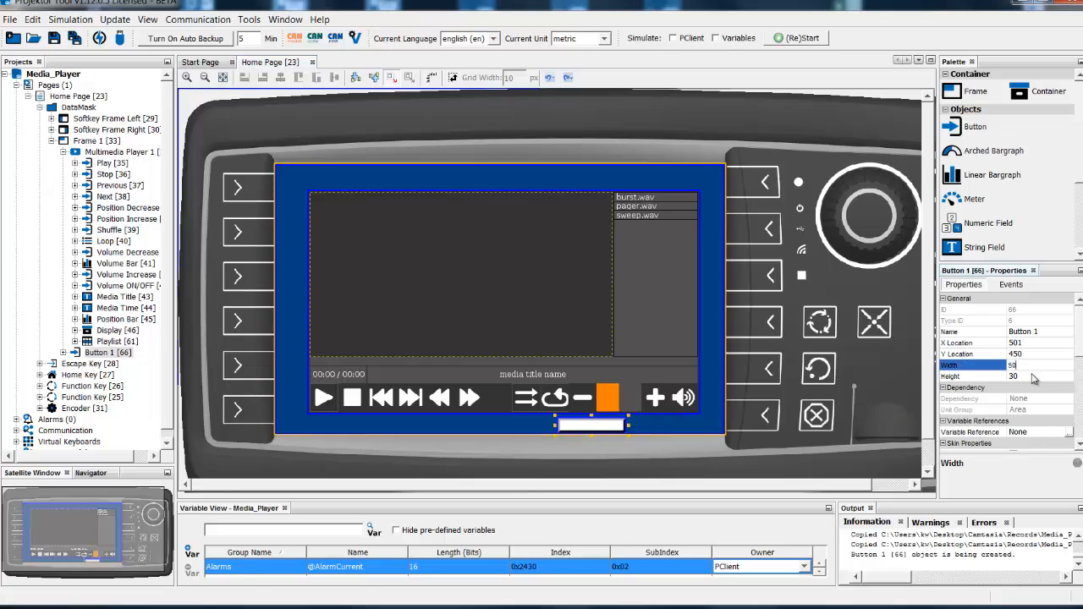
click(1034, 376)
text(5)
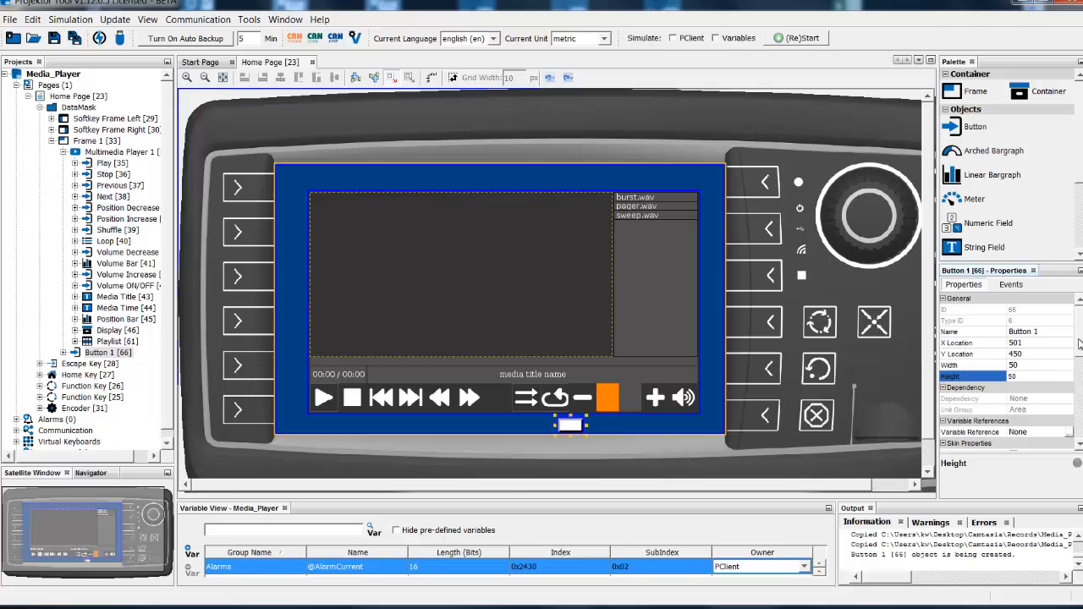
Step: Make the new button transparent with border width 1, no drawn border and no shadow, and move it over the player's Loop icon
scroll(1079, 367, down, 3)
scroll(1079, 367, down, 2)
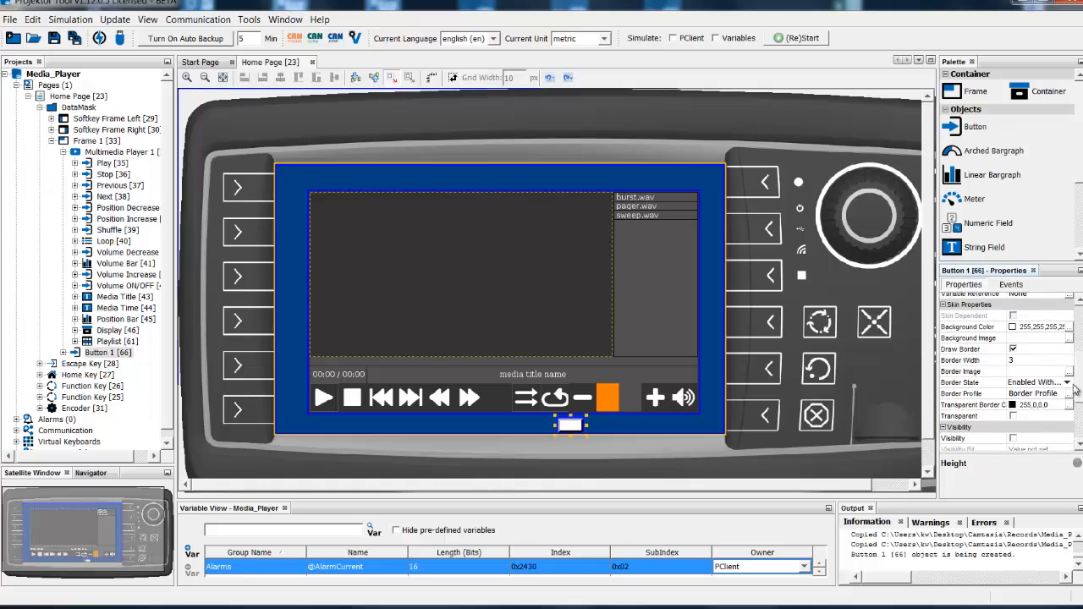
click(1015, 352)
click(1018, 360)
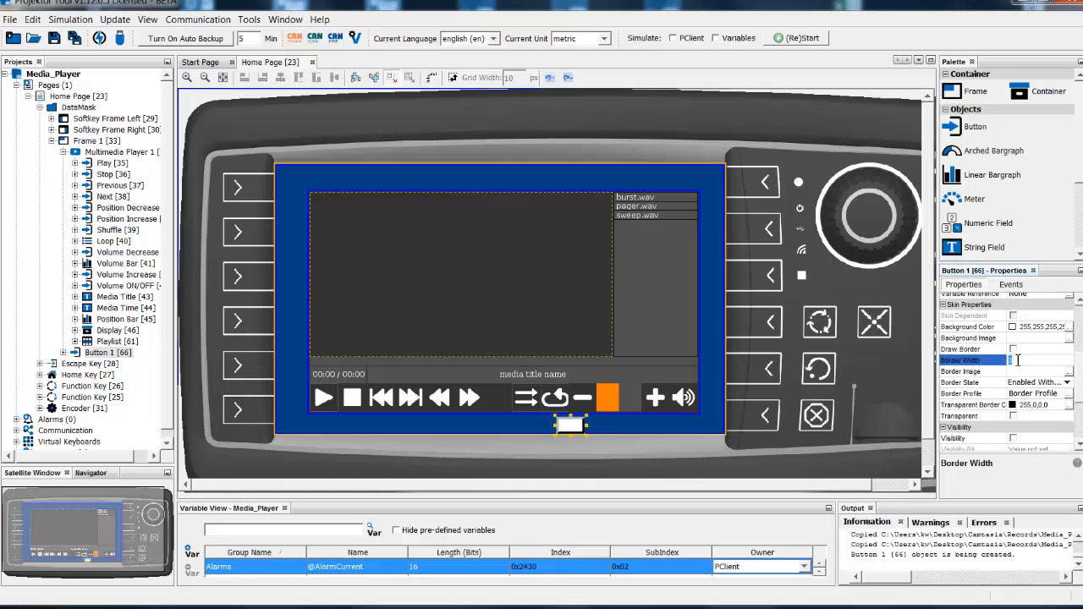
text(1)
click(1014, 418)
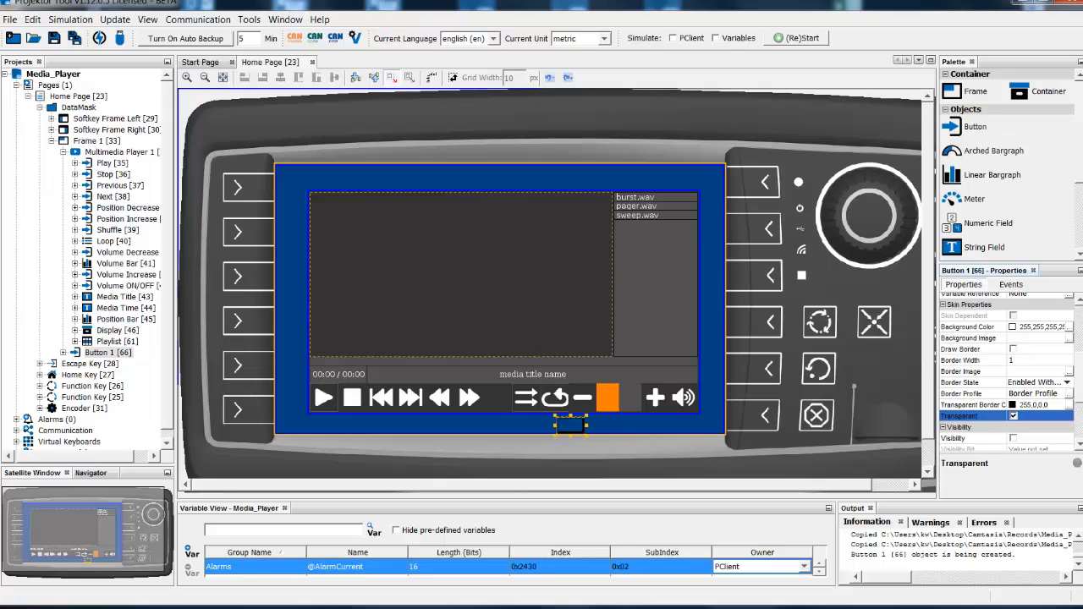
scroll(1076, 423, down, 3)
scroll(1077, 423, down, 1)
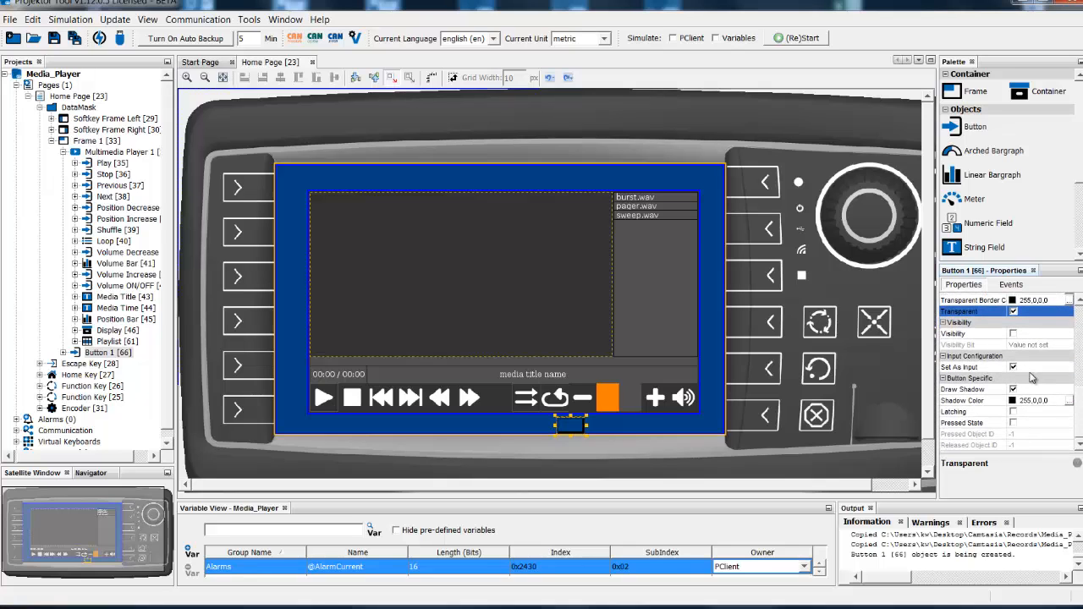
click(1014, 390)
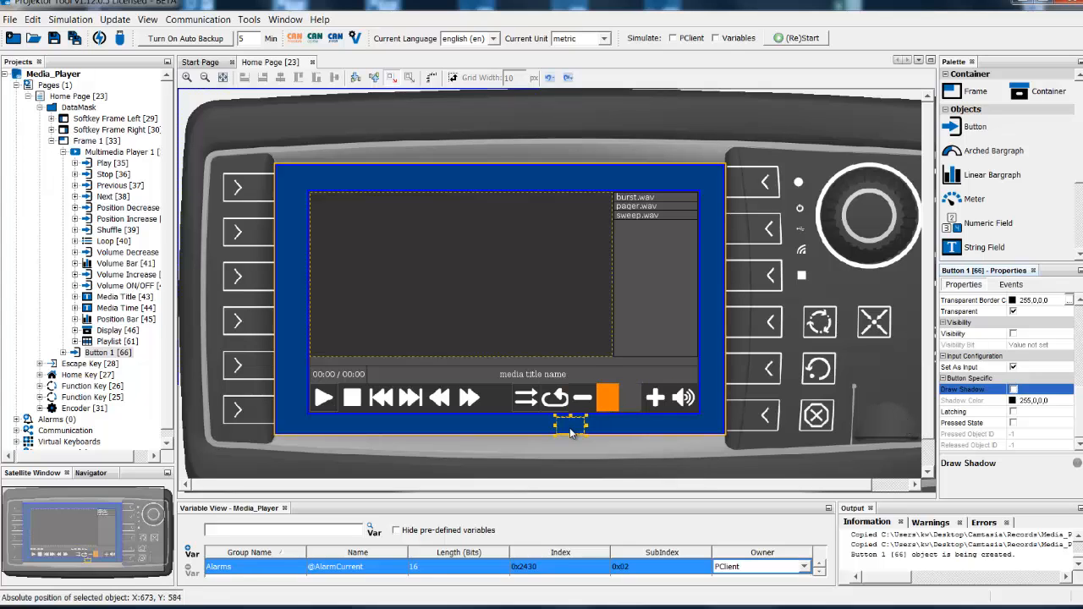
drag(570, 428, 554, 401)
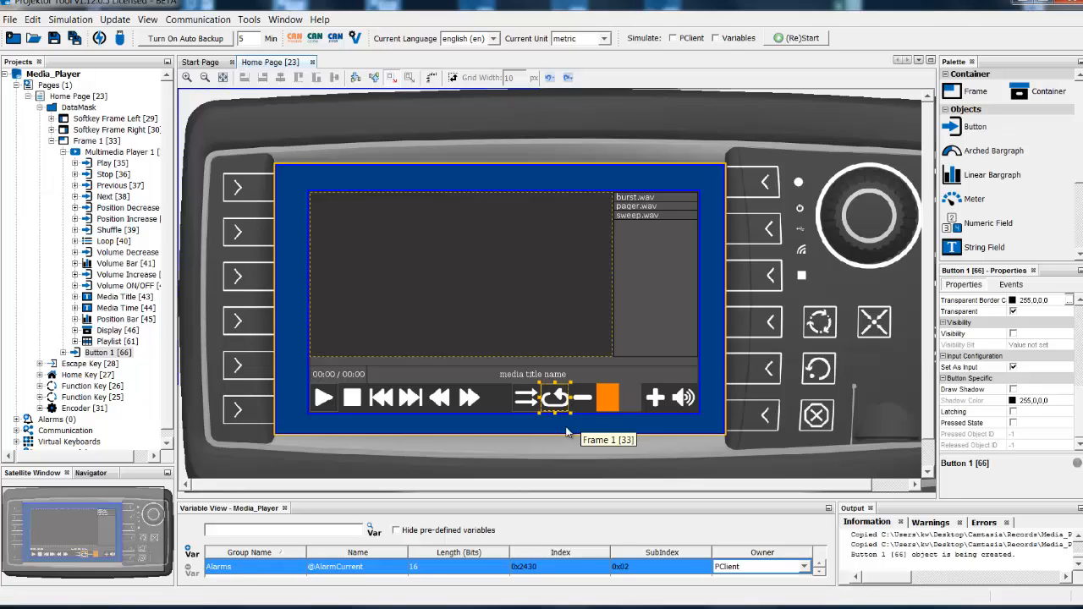
Step: Hide the pre-defined variables and create a new variable named LoopCurrentMode
click(397, 531)
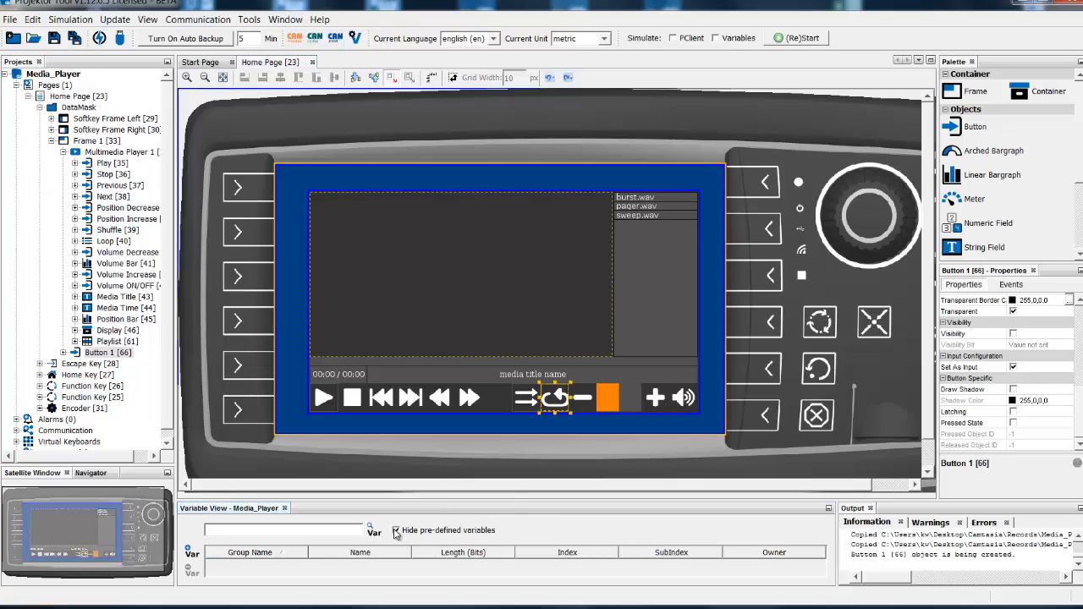
click(188, 550)
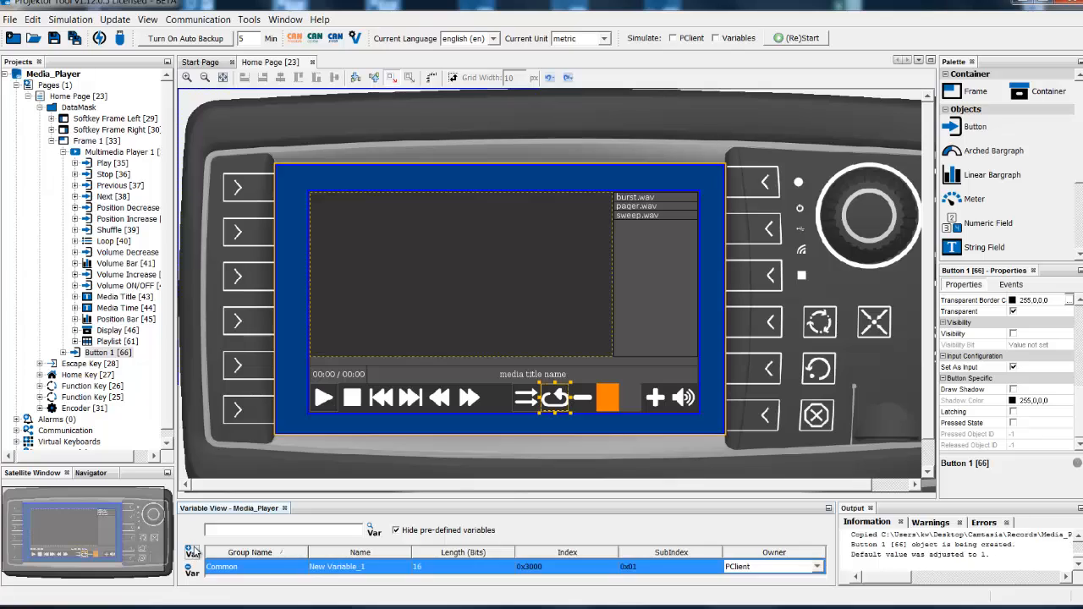
double_click(365, 569)
text(L)
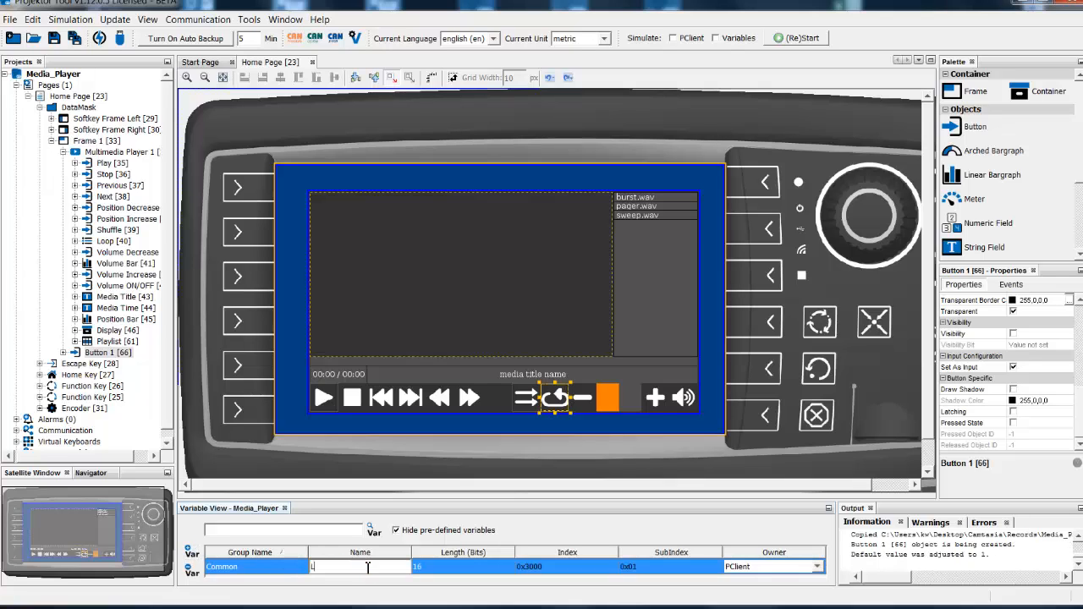
text(oopCurrentMode)
key(Return)
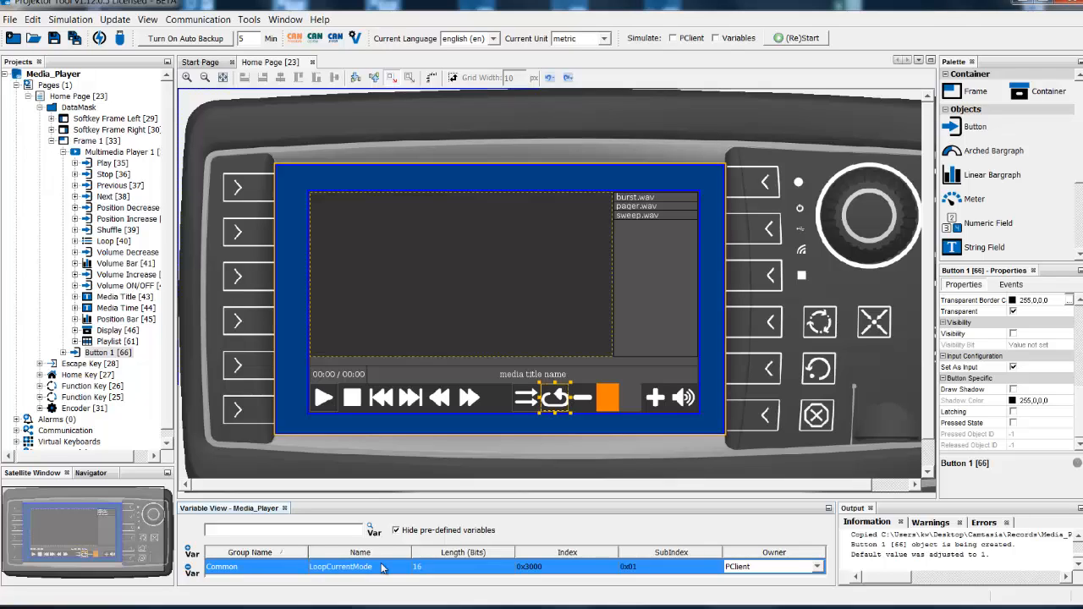
Step: Set the LoopCurrentMode variable's data type to INTEGER2 and make it remanent
right_click(381, 569)
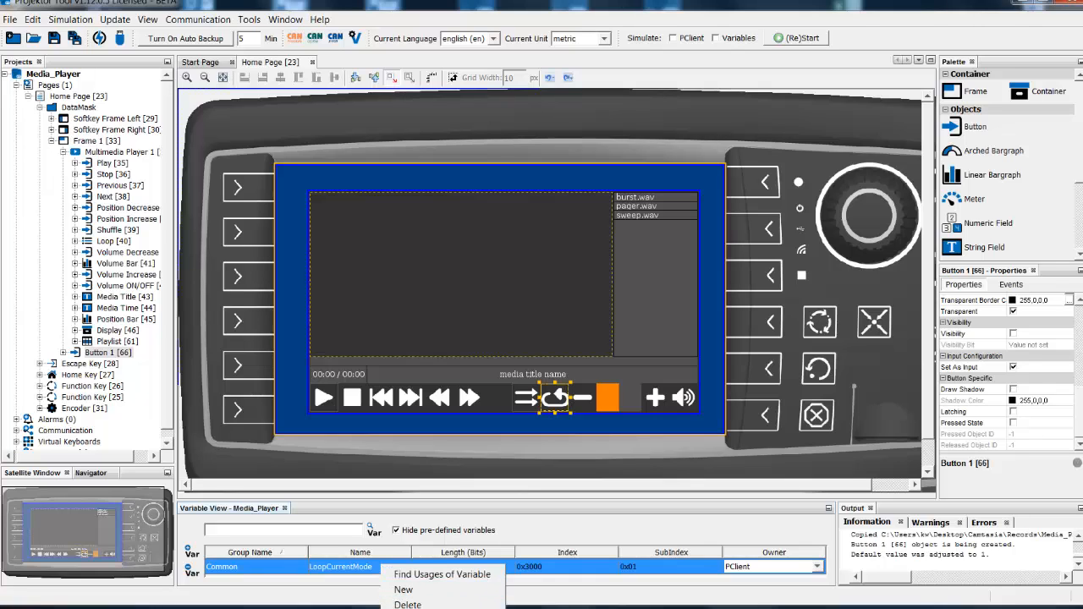
click(424, 608)
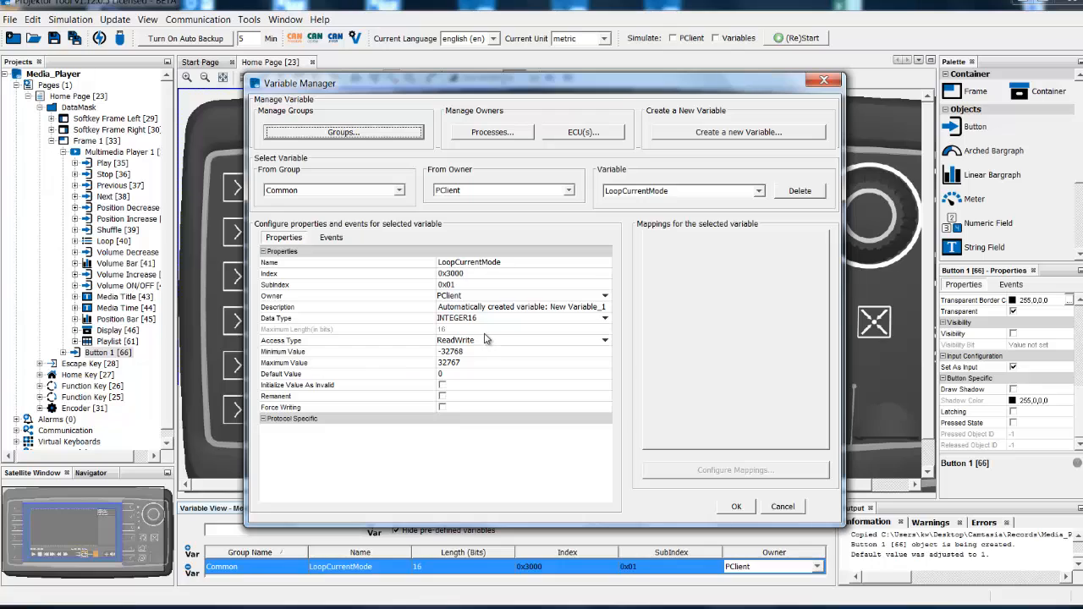
click(490, 317)
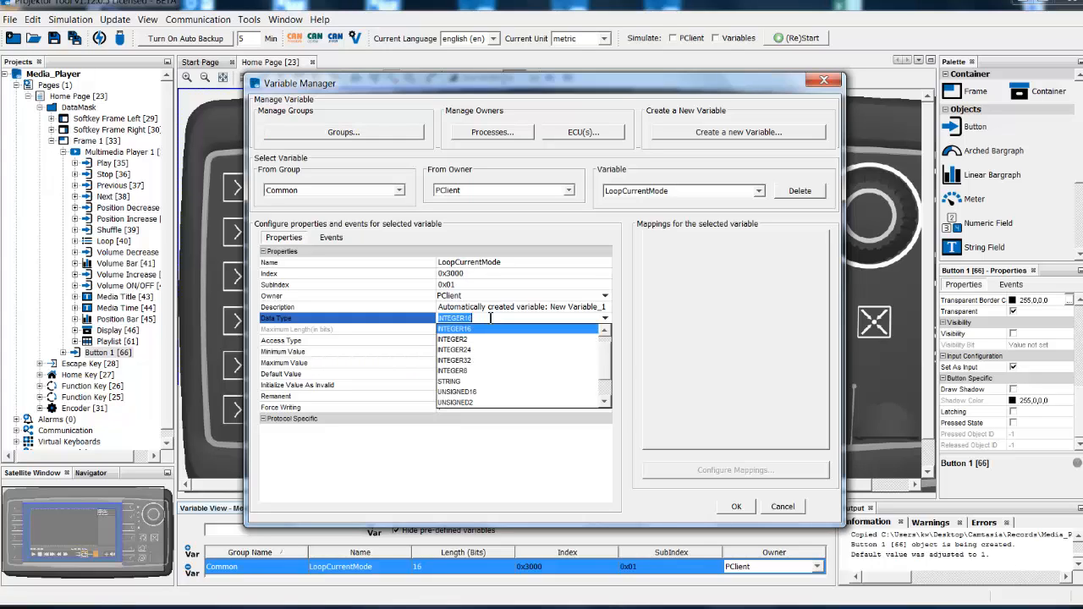
click(470, 340)
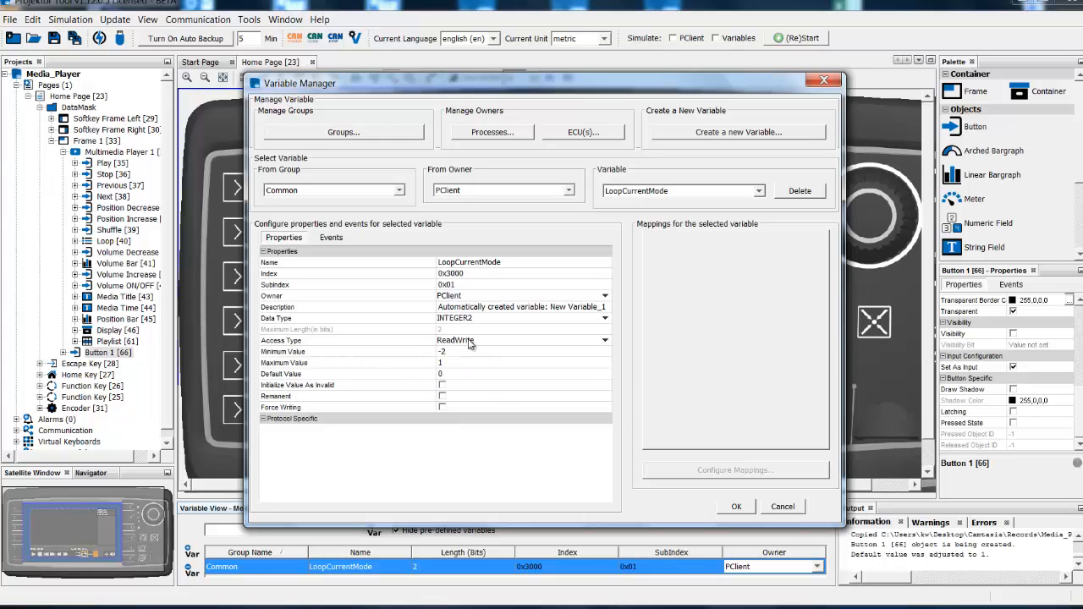
click(442, 398)
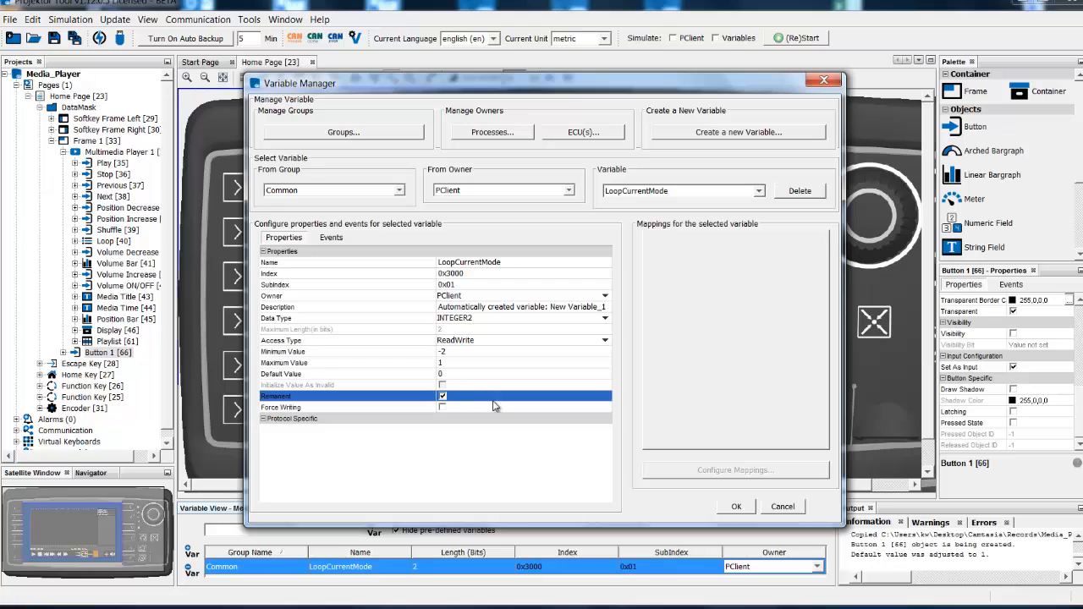
click(737, 506)
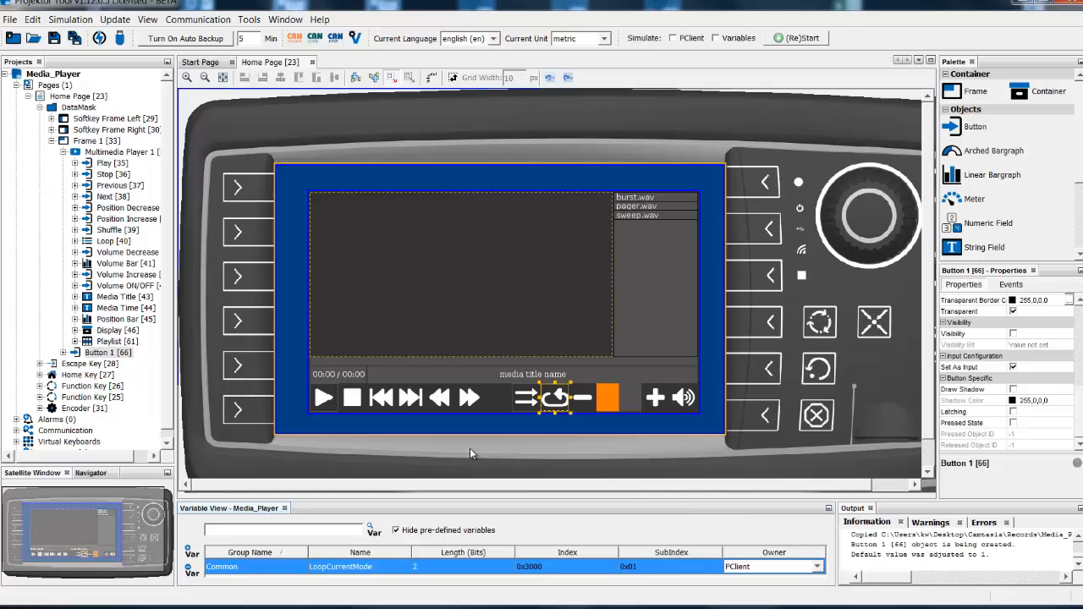
Step: Create an empty JavaScript file named ChangeLoopMode in the project and dismiss the editor hint
click(167, 356)
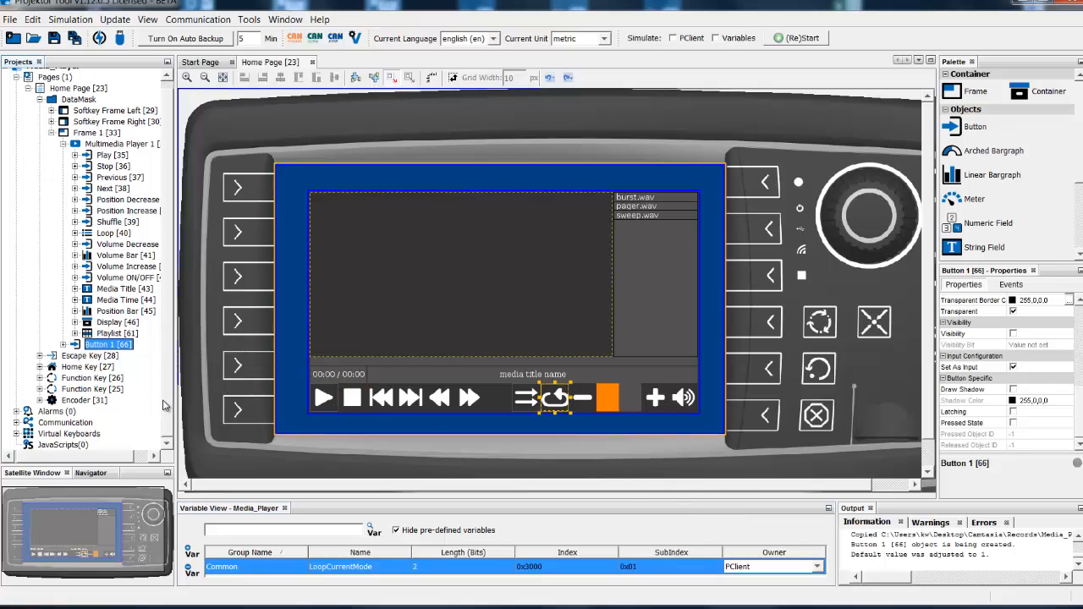
click(49, 446)
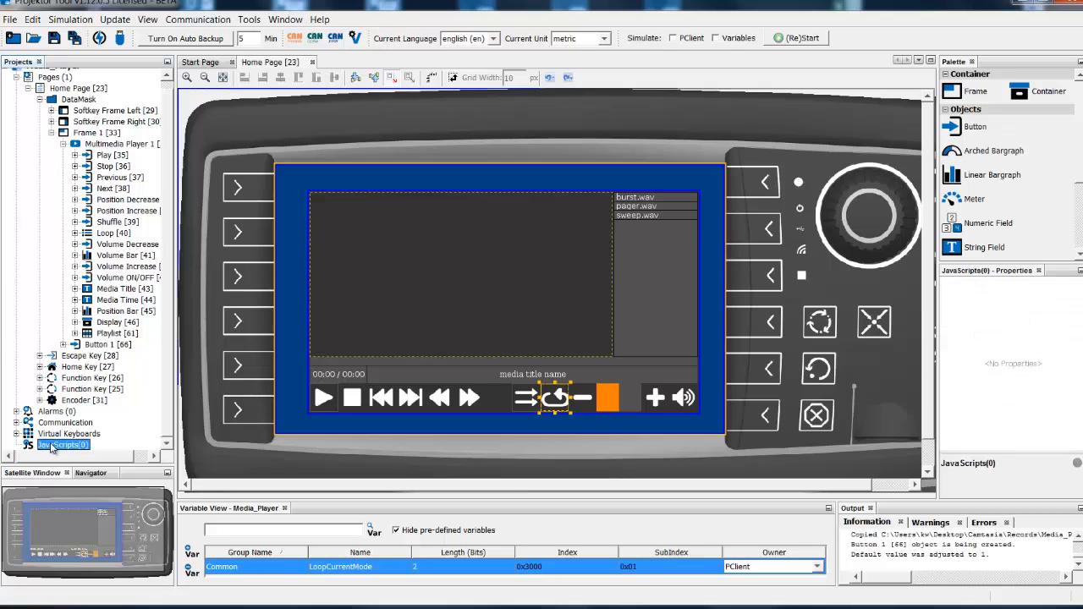
right_click(50, 446)
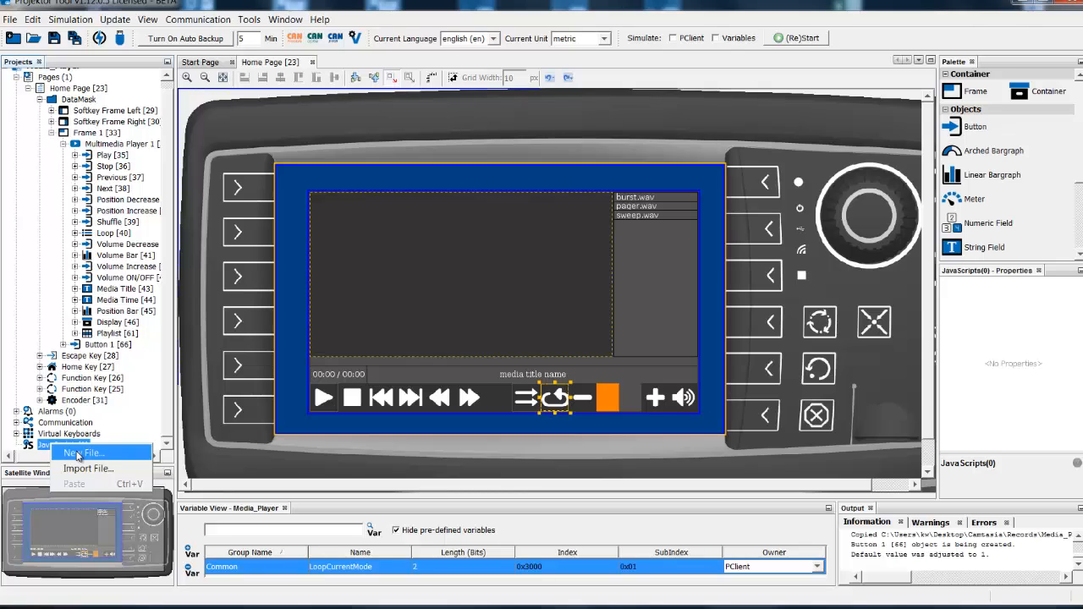
click(78, 454)
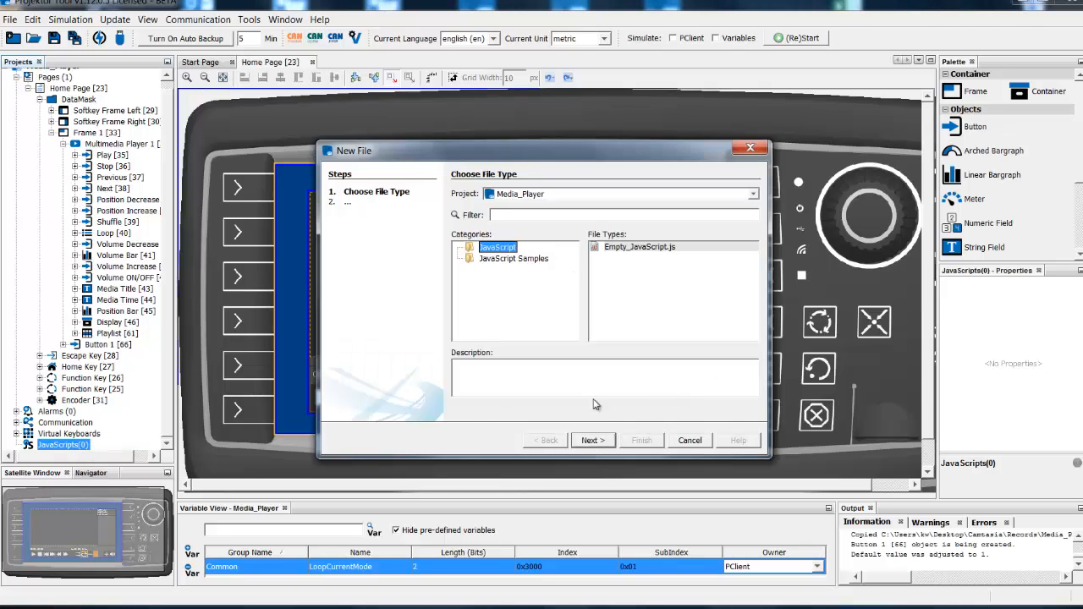
click(593, 440)
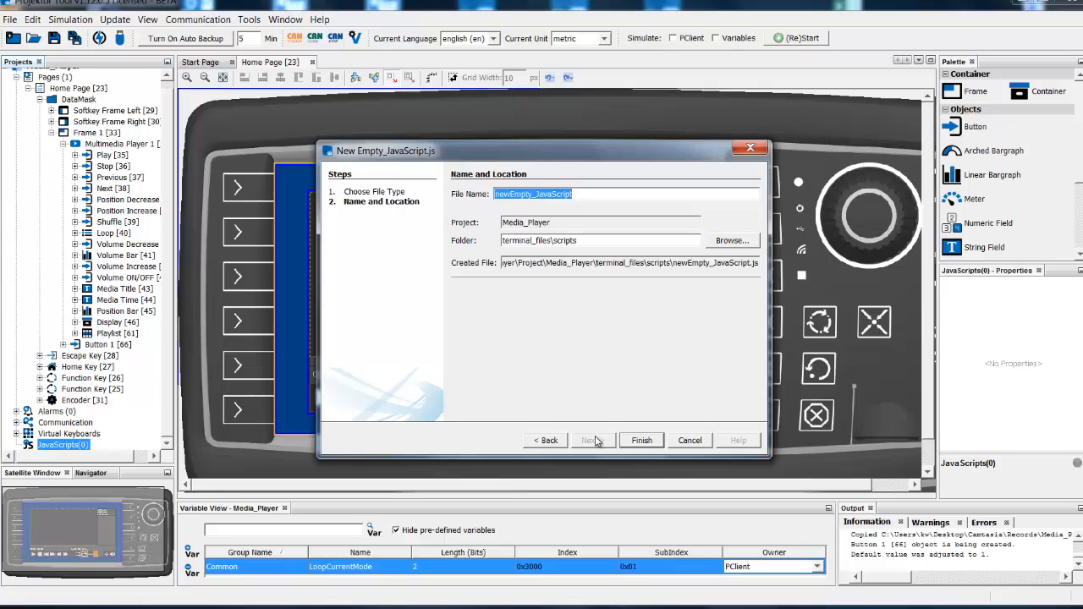
text(Change)
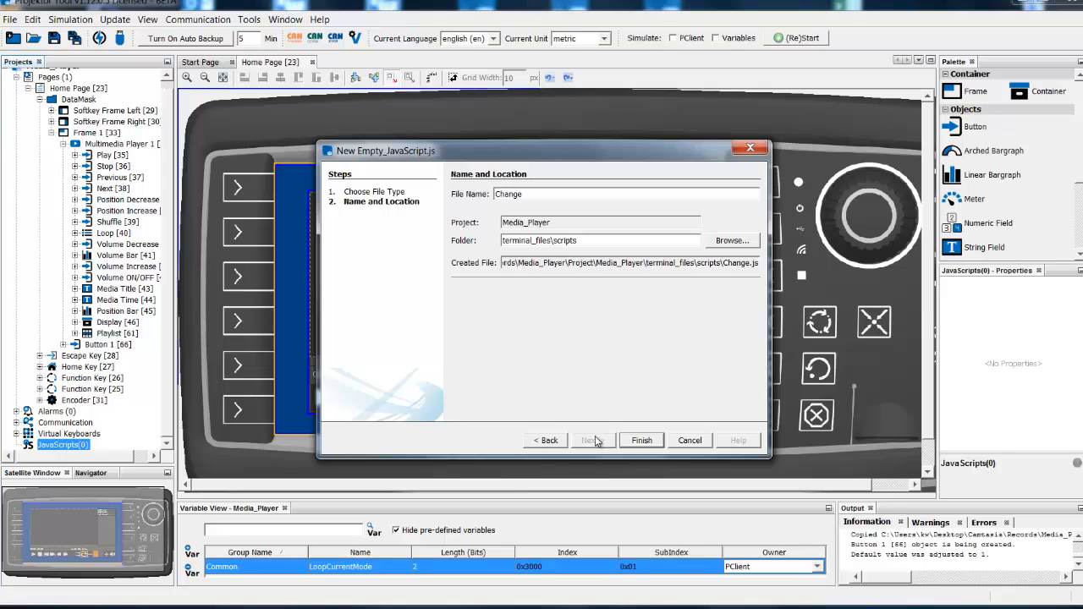
text(LoopMode)
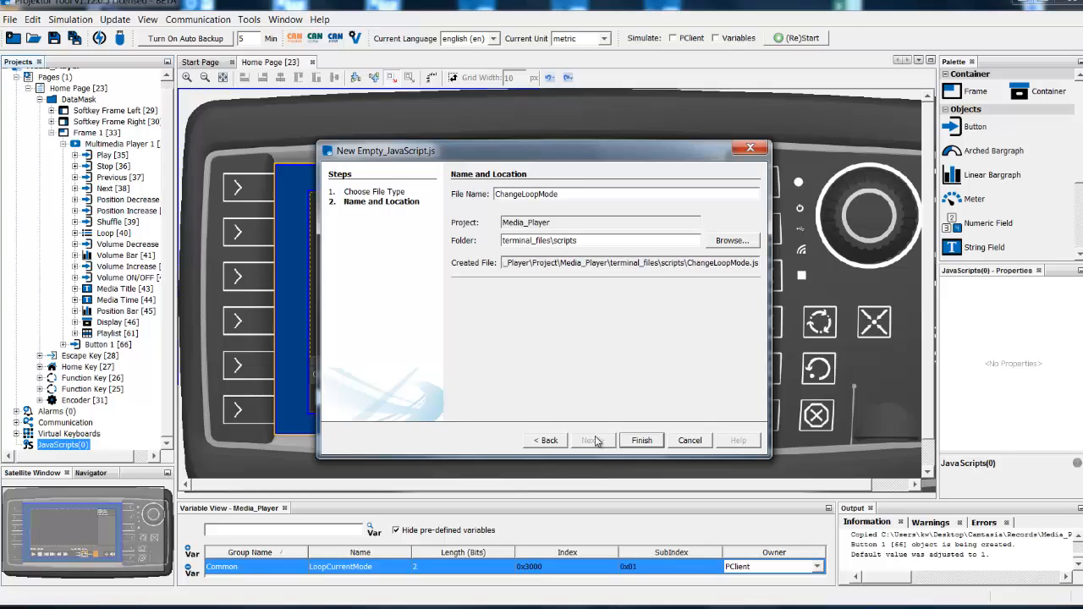
key(Return)
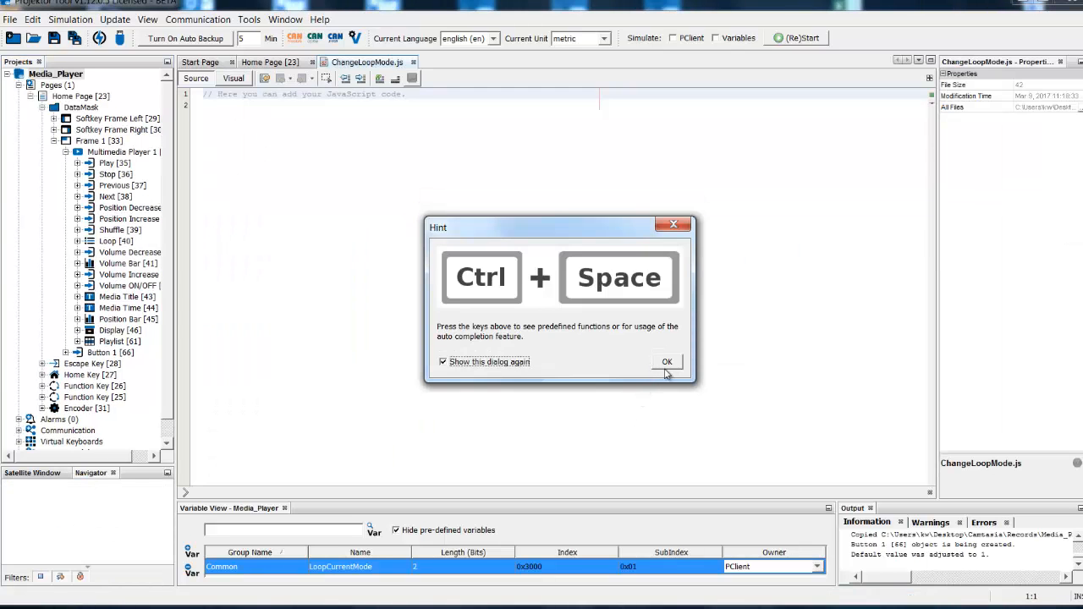
click(667, 361)
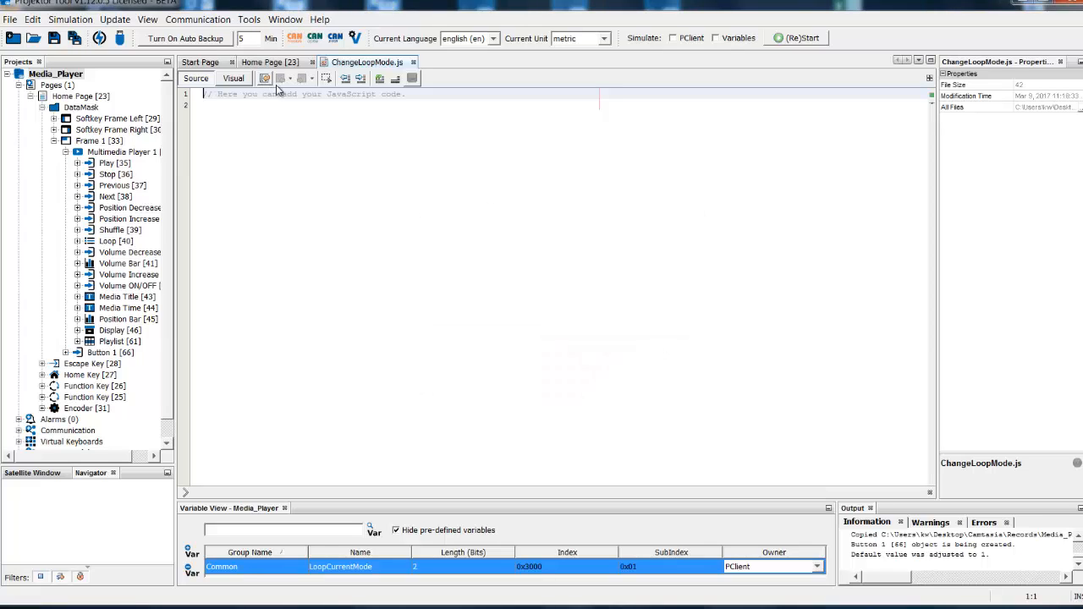
Step: Insert a blank line below the comment in ChangeLoopMode.js and widen the project tree to show the full object names
click(415, 97)
key(Return)
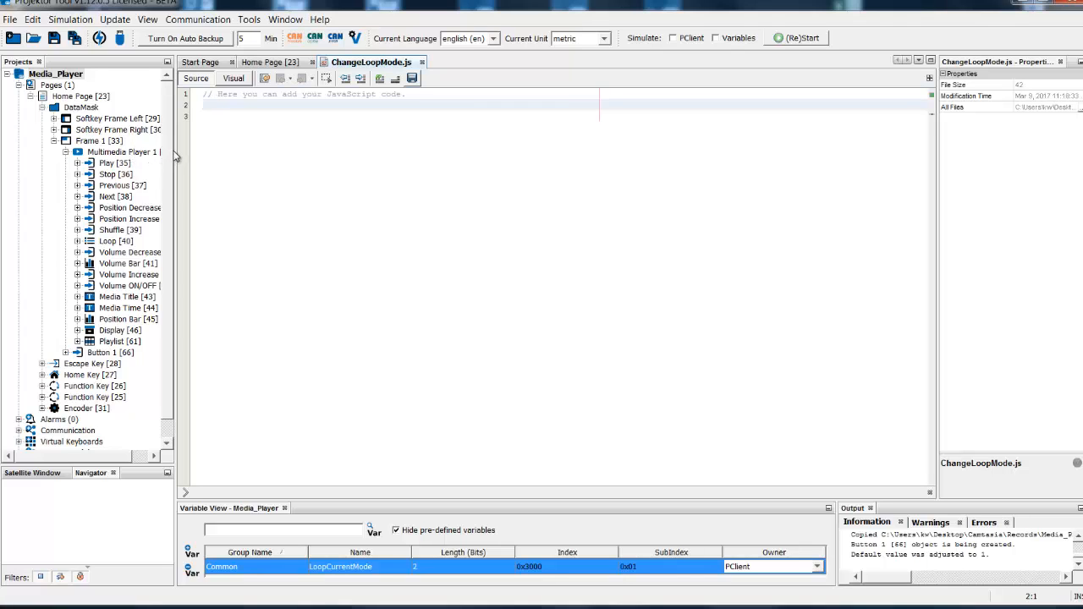
drag(173, 150, 202, 151)
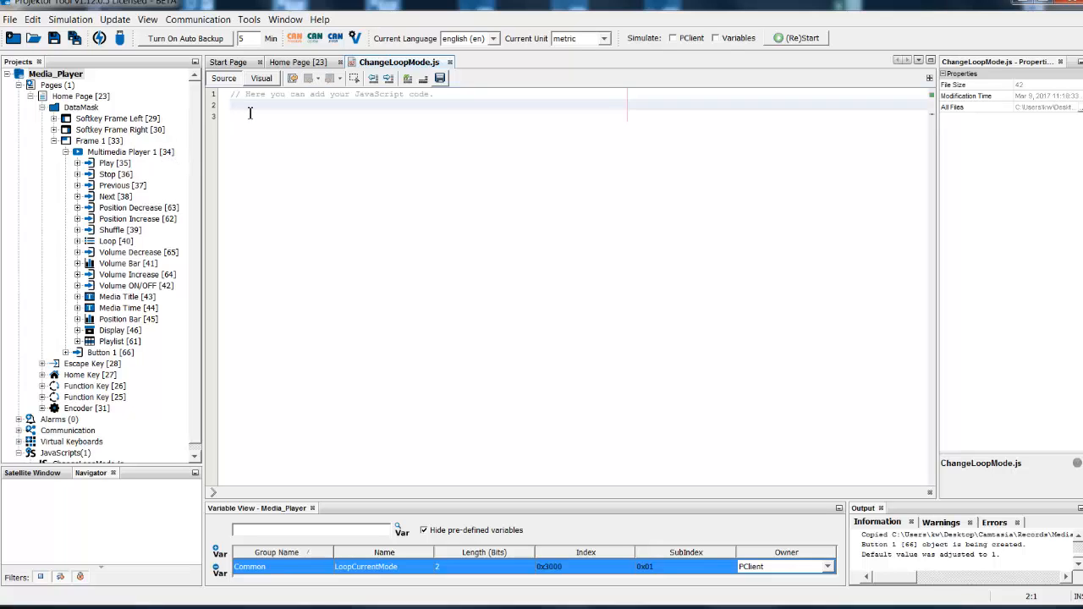
Step: Declare the multimedia player's ID in ChangeLoopMode.js with the line var ID = 34; below the comment
text(ar ID = )
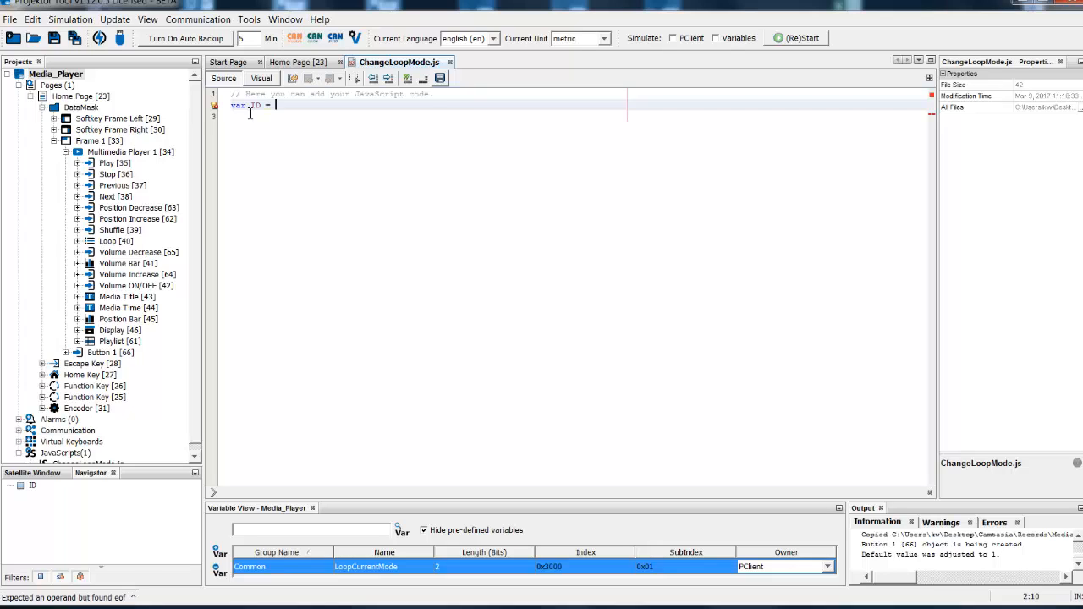
text(34;)
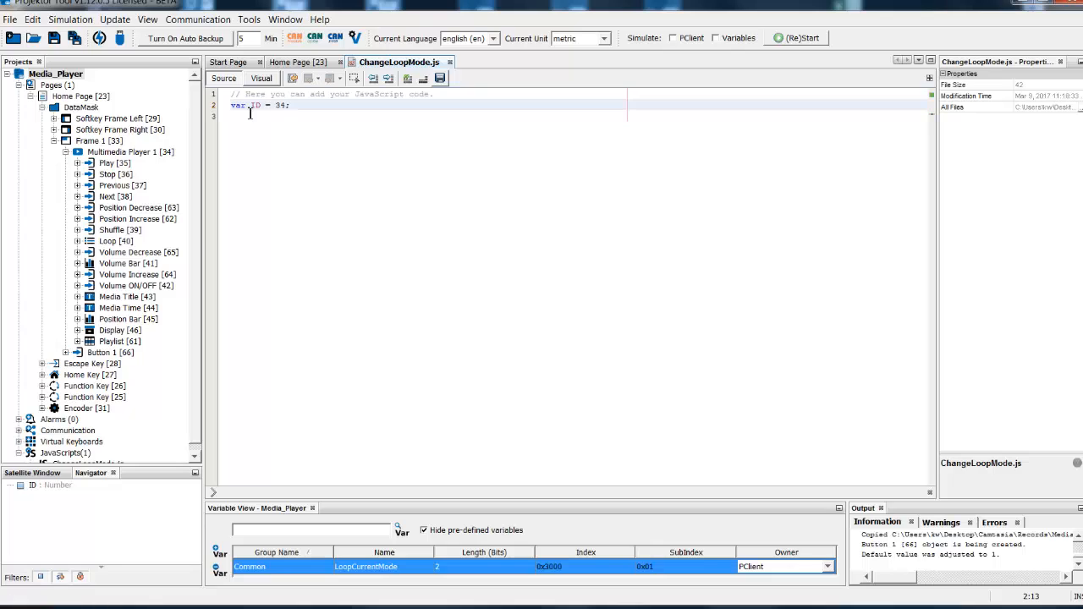
key(Return)
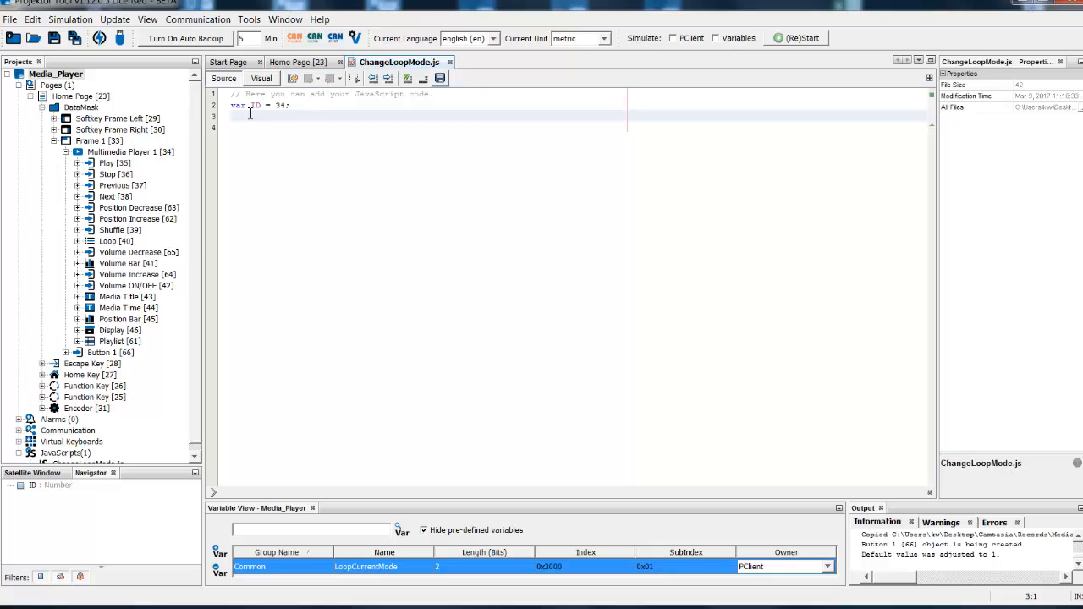
Step: Declare the variable mode and assign it getVariableValue("LoopCurrentMode"); on the same line, using the project variable LoopCurrentMode
text(var mode =)
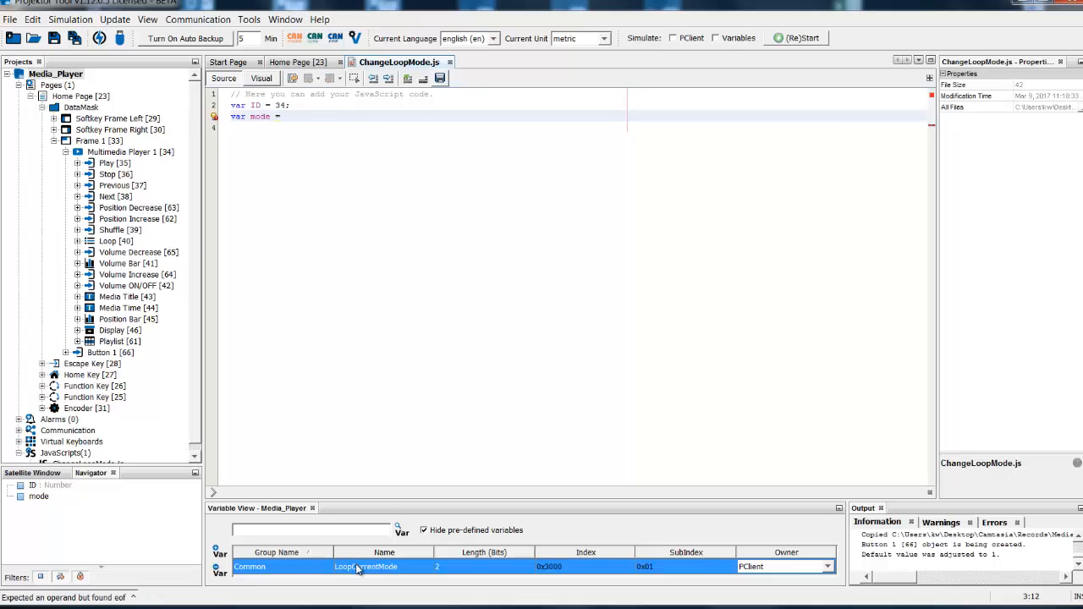
key(Down)
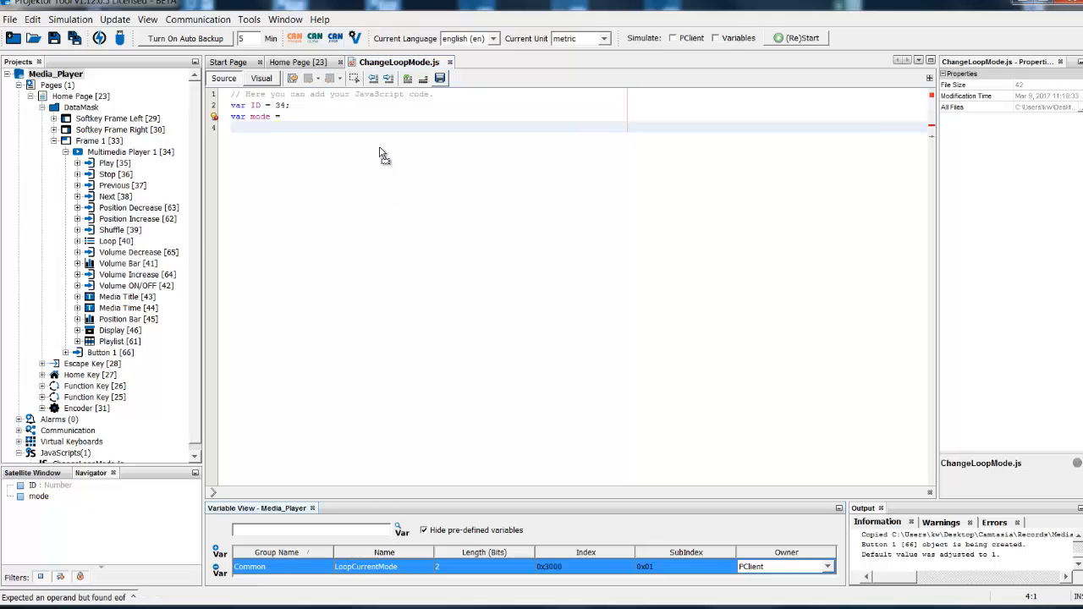
drag(379, 154, 379, 154)
click(399, 158)
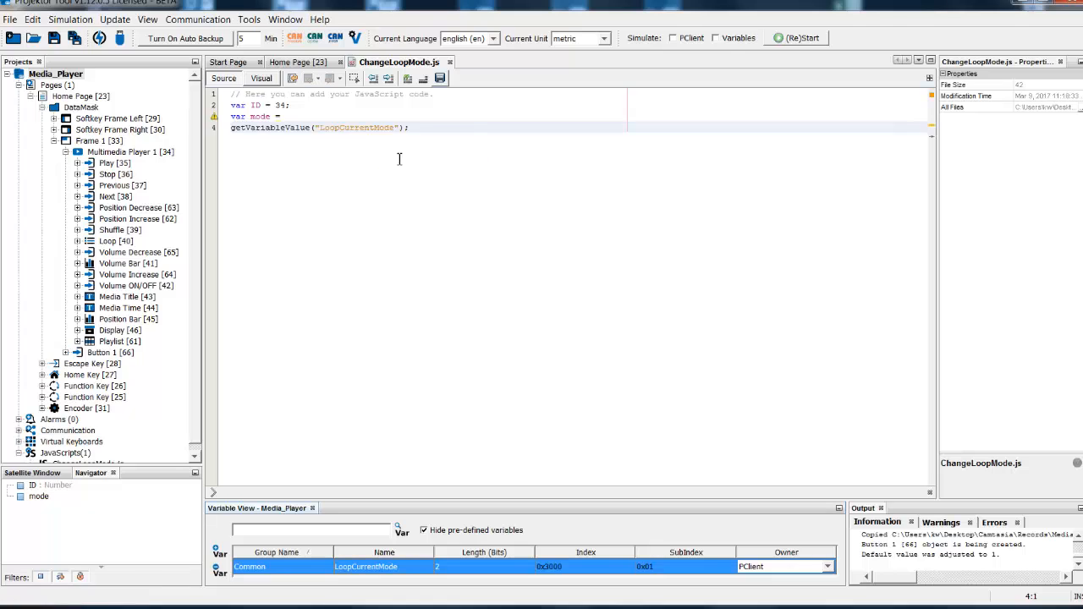
click(336, 115)
key(Delete)
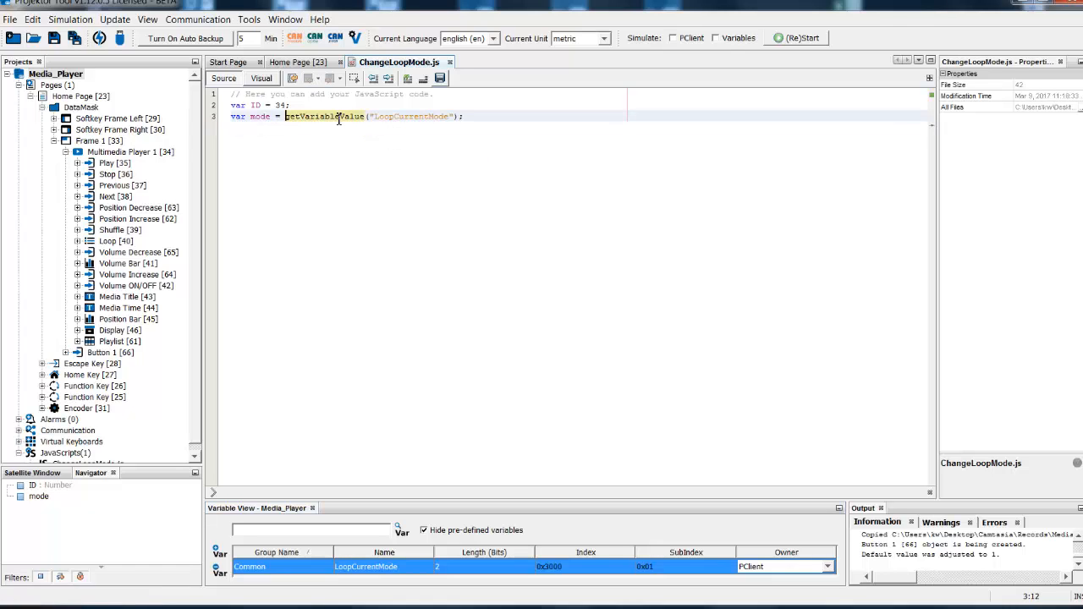
Step: After a blank line, add the condition if(mode < 2) with the indented statement mode = mode + 1; beneath it
click(479, 117)
key(Return)
key(Return)
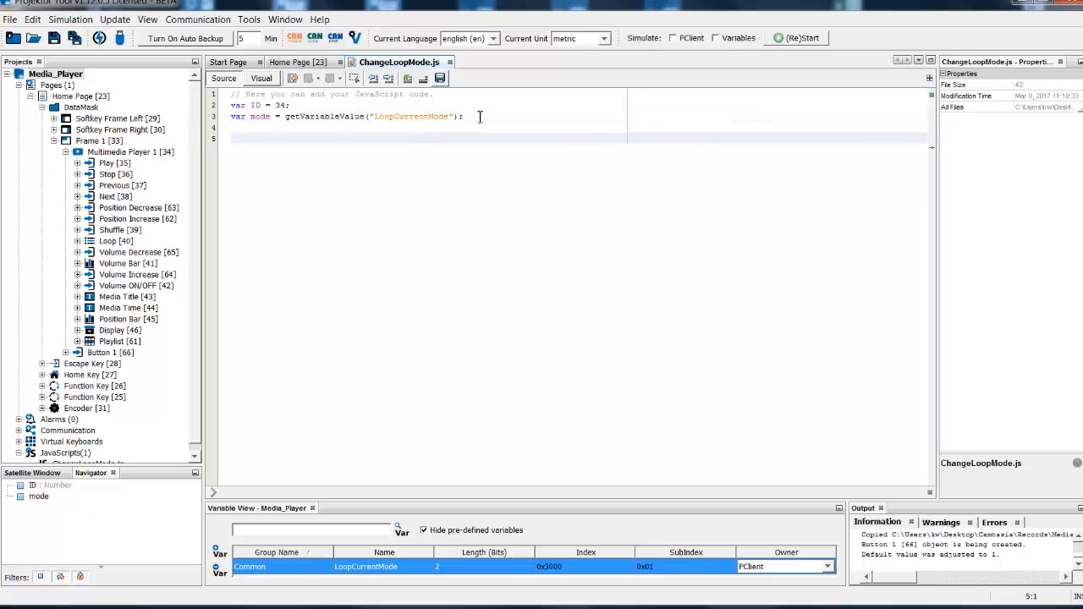
text(if)
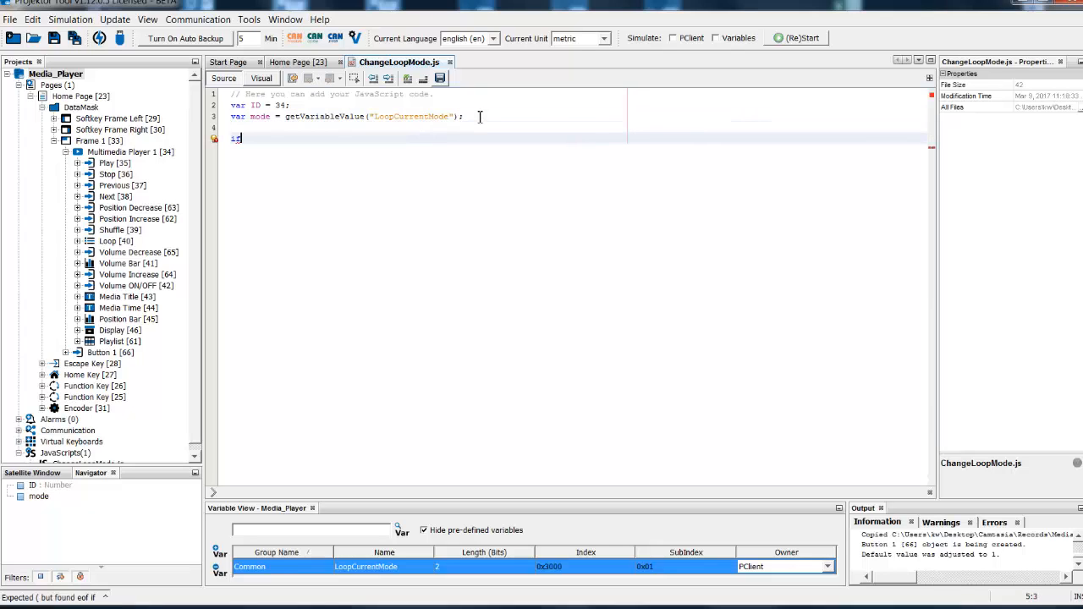
text((mode)
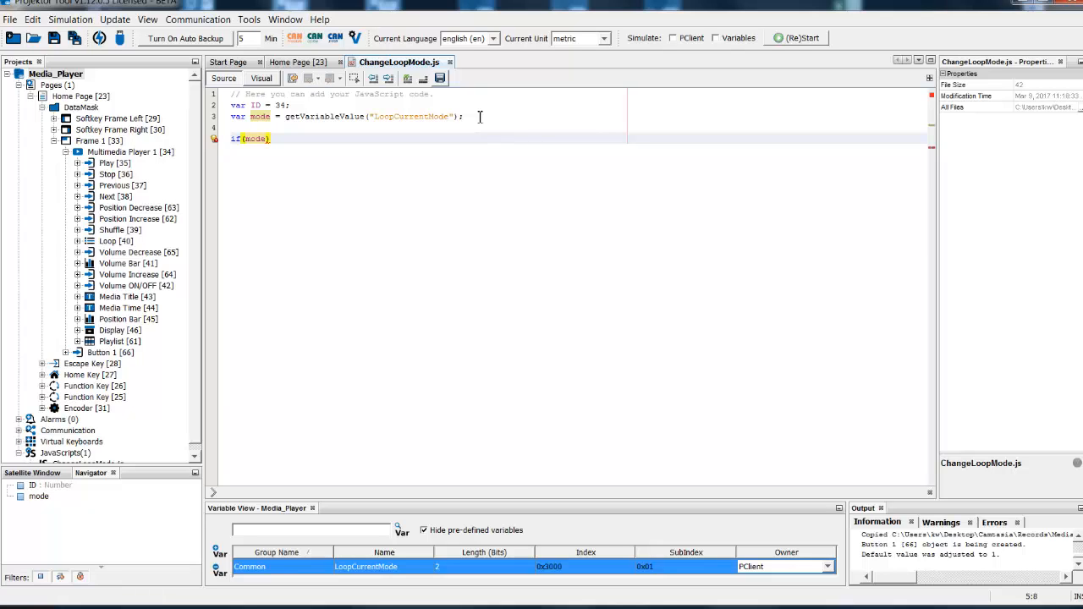
text(<)
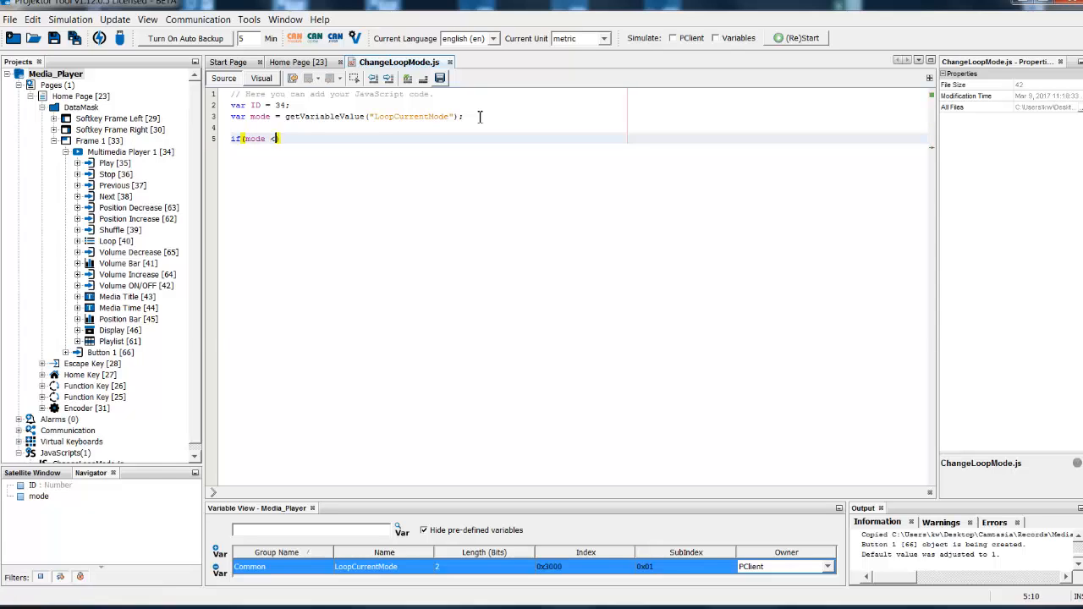
text( 2))
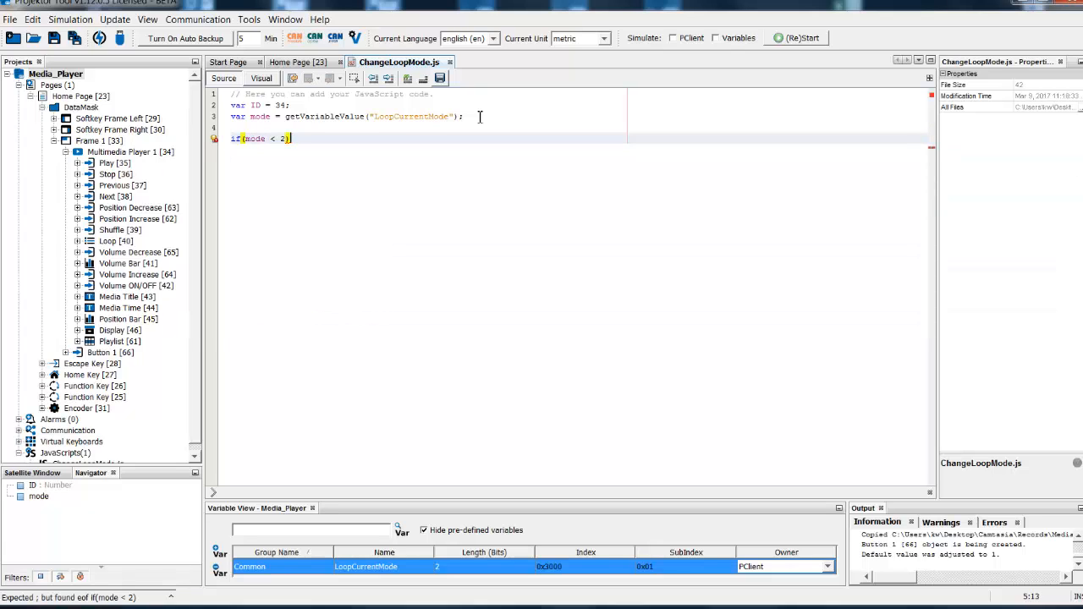
key(Return)
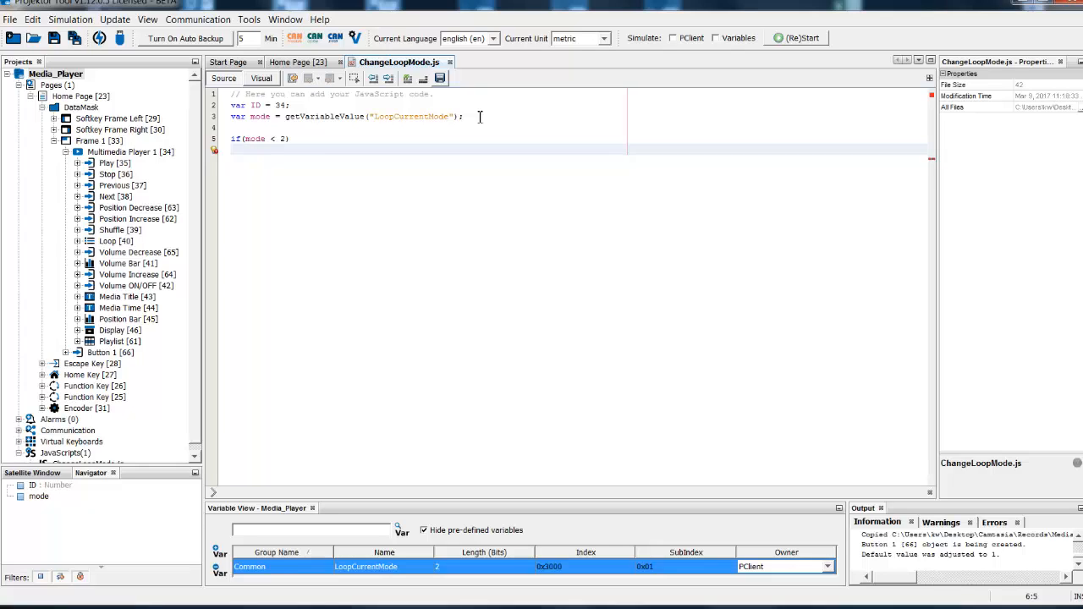
text(mode = mode +1)
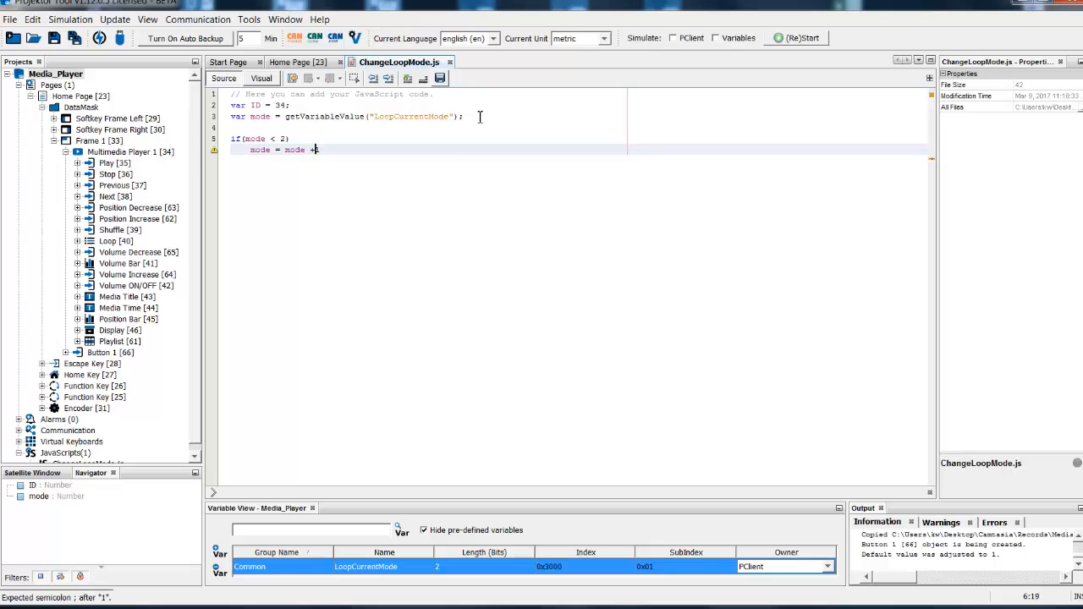
key(BackSpace)
text(;)
key(Return)
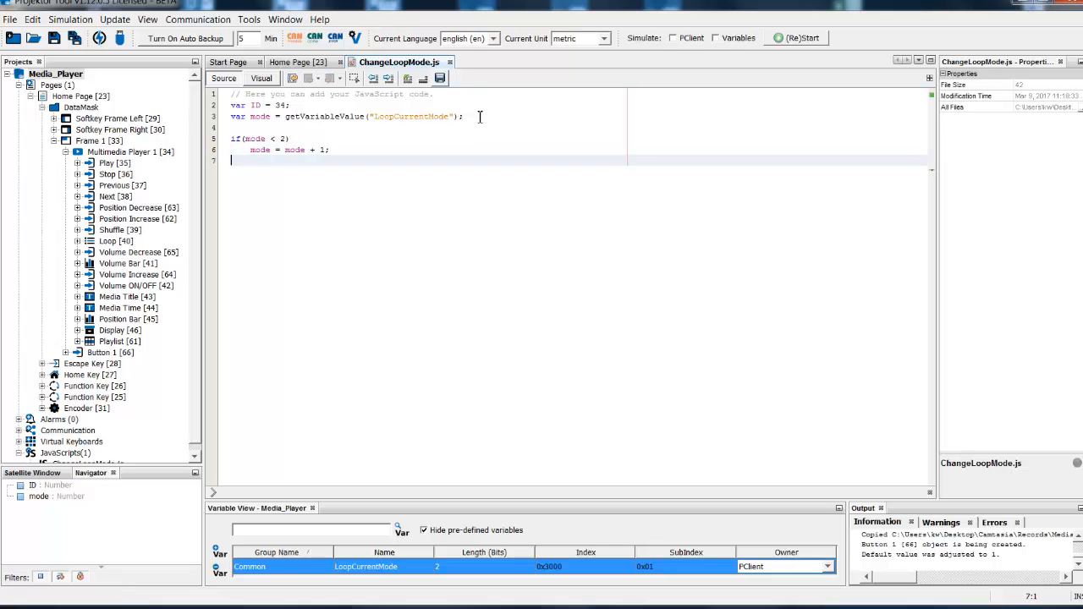
Step: Add an else branch containing mode = 0; and leave a blank line after it
text(else)
key(Return)
text(mode )
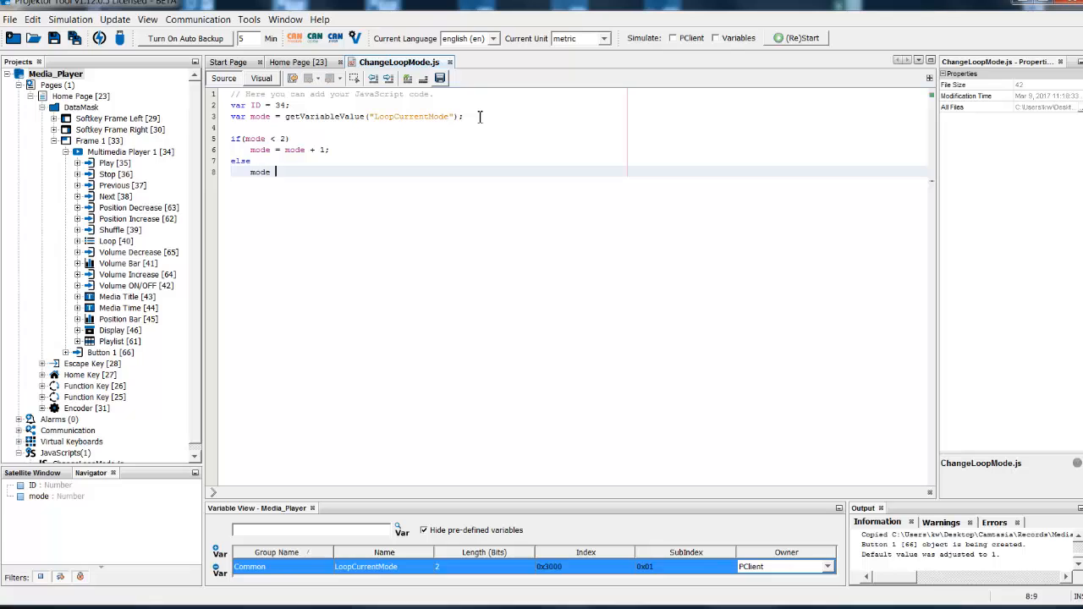
text(= 0;)
key(Return)
key(Return)
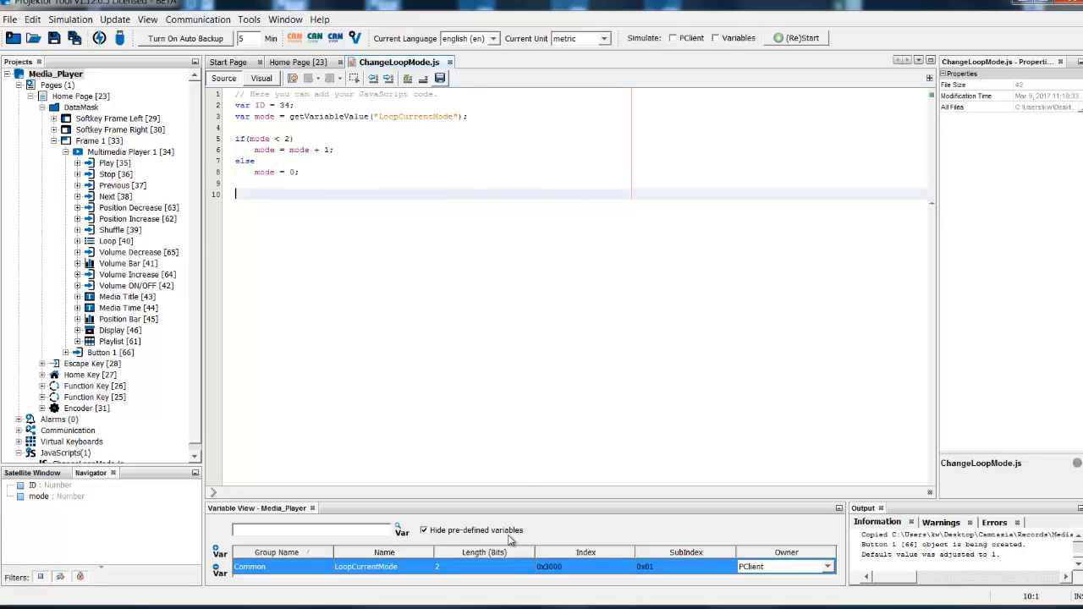
Step: Insert a setVariableValue call for LoopCurrentMode below the else branch and replace its placeholder value with mode
drag(374, 568, 376, 264)
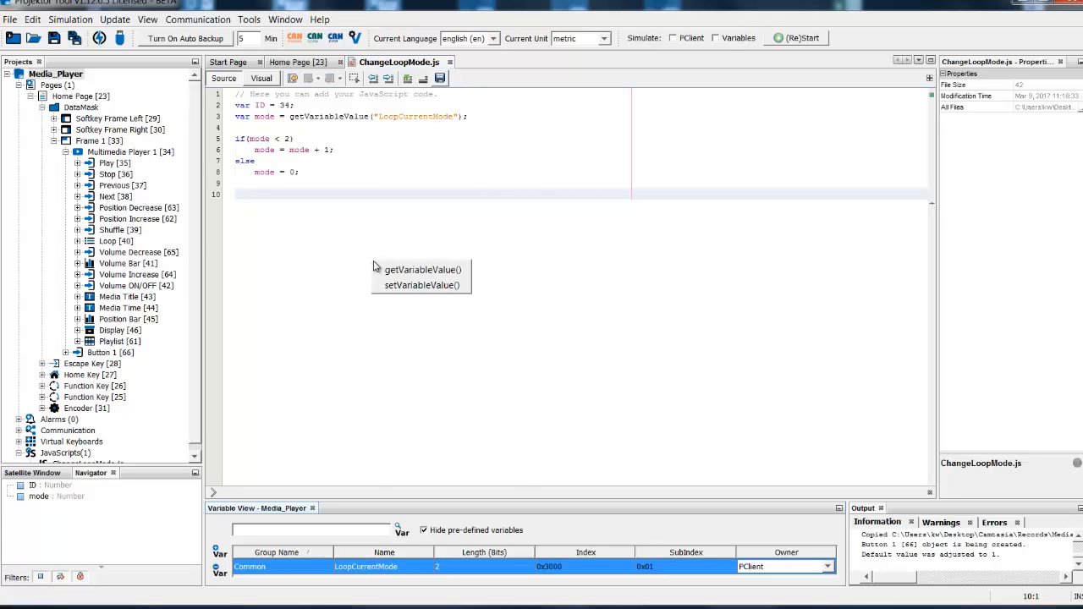
click(388, 287)
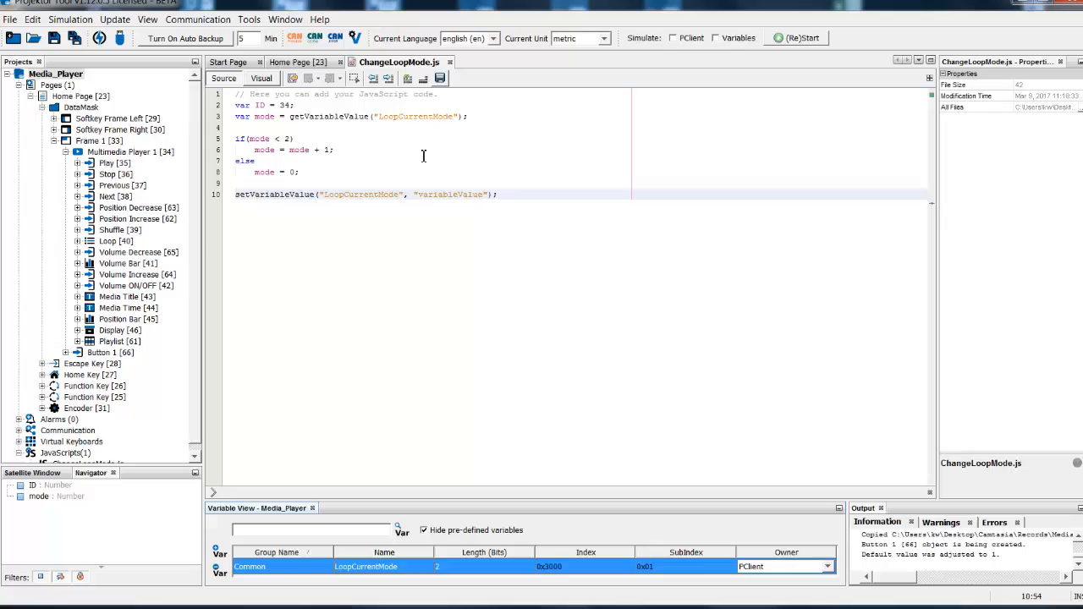
double_click(441, 196)
key(BackSpace)
key(BackSpace)
key(BackSpace)
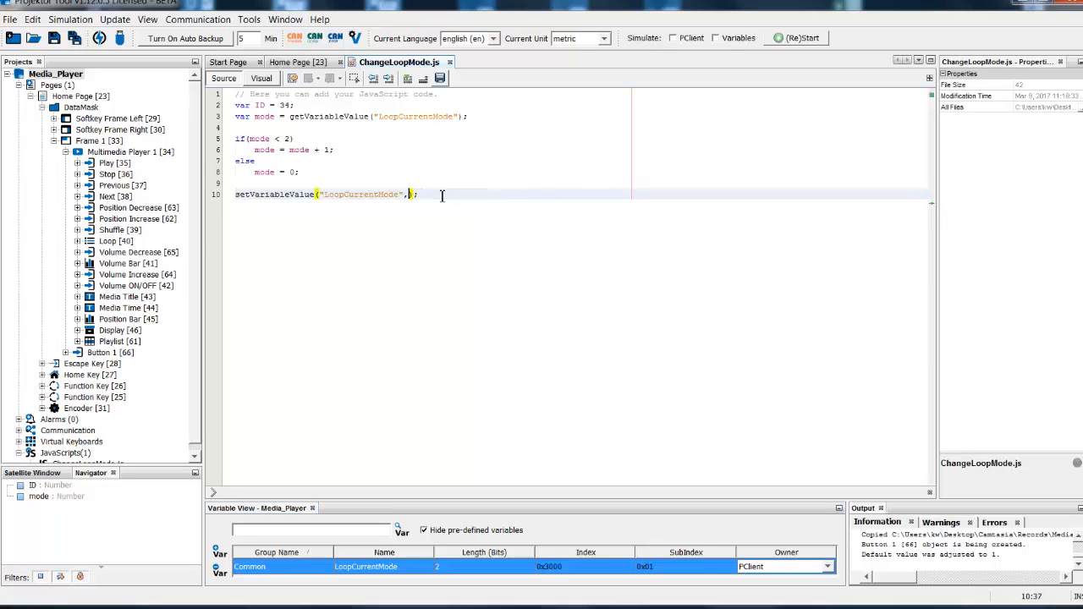
text(mode)
key(End)
key(Return)
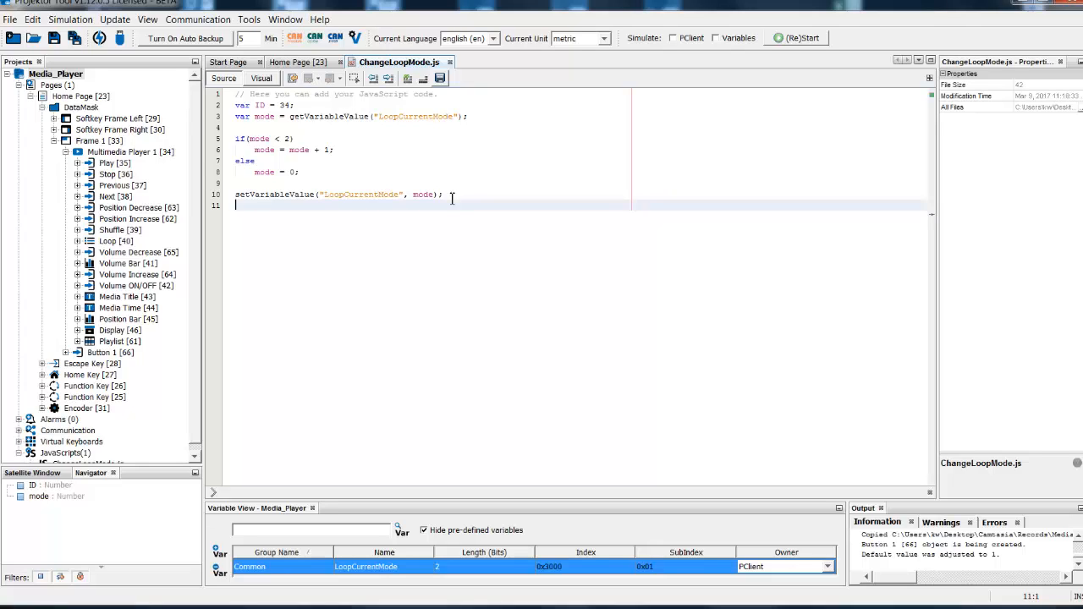
Step: Add multimediaCommand(ID, "loop", mode); as the script's last line and save both the script and the project
text(multimediaCommand)
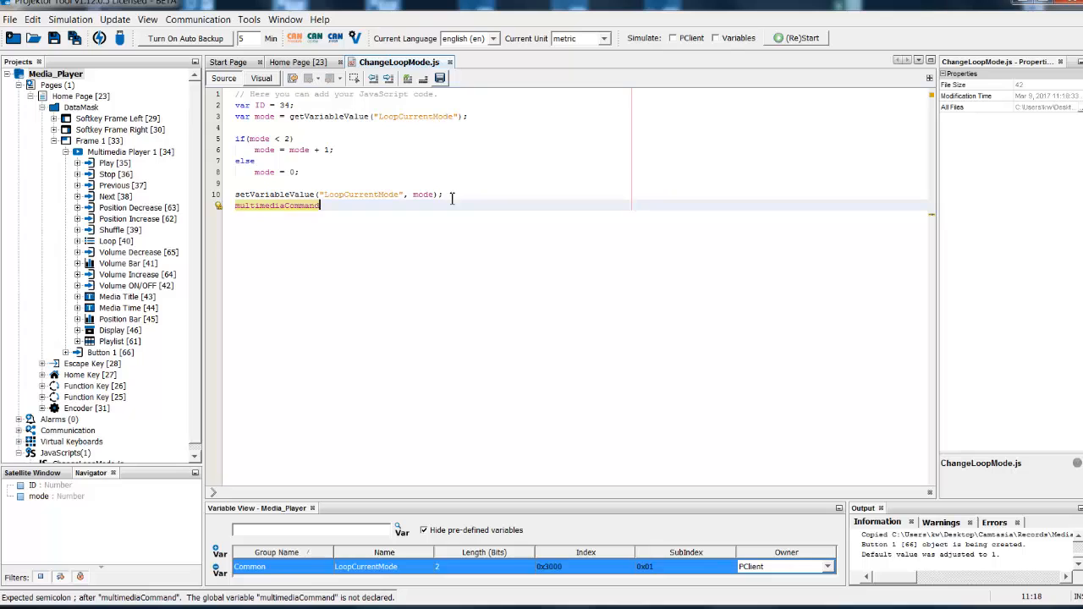
text(()
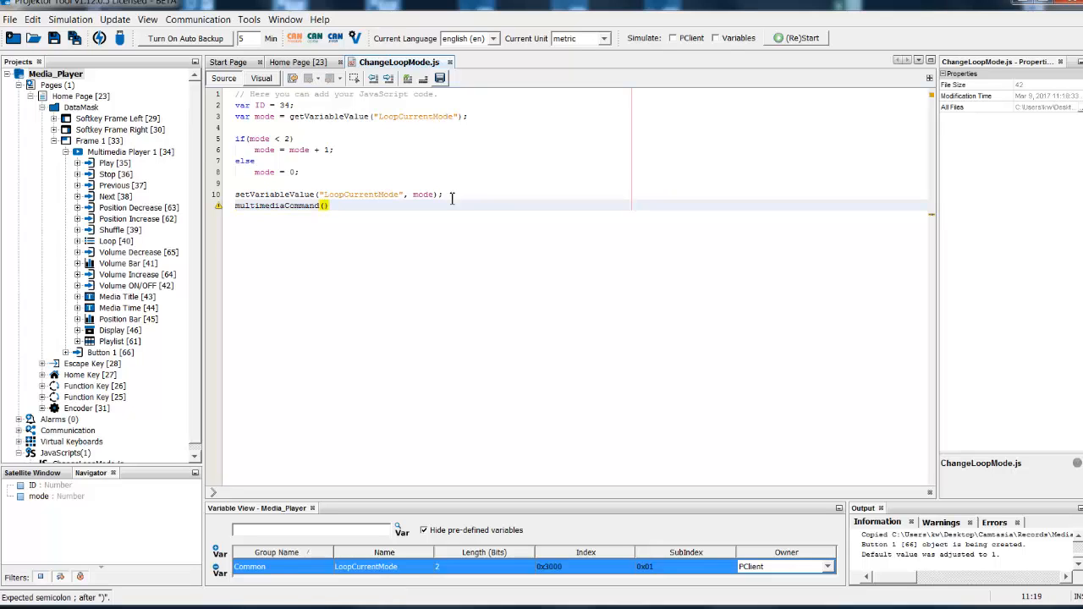
text(ID, "loop)
text(,)
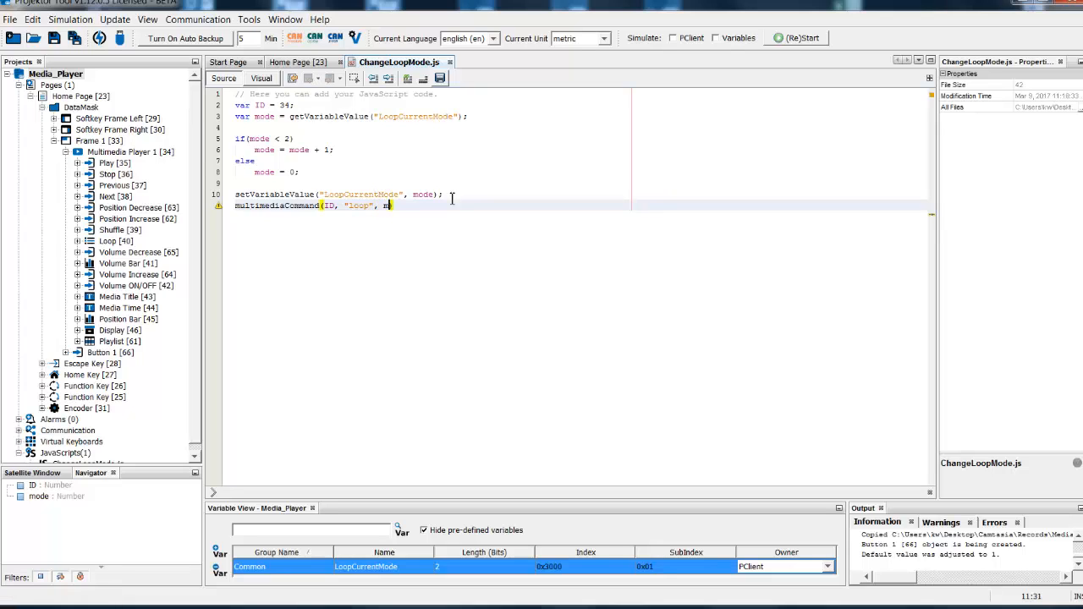
text(mode))
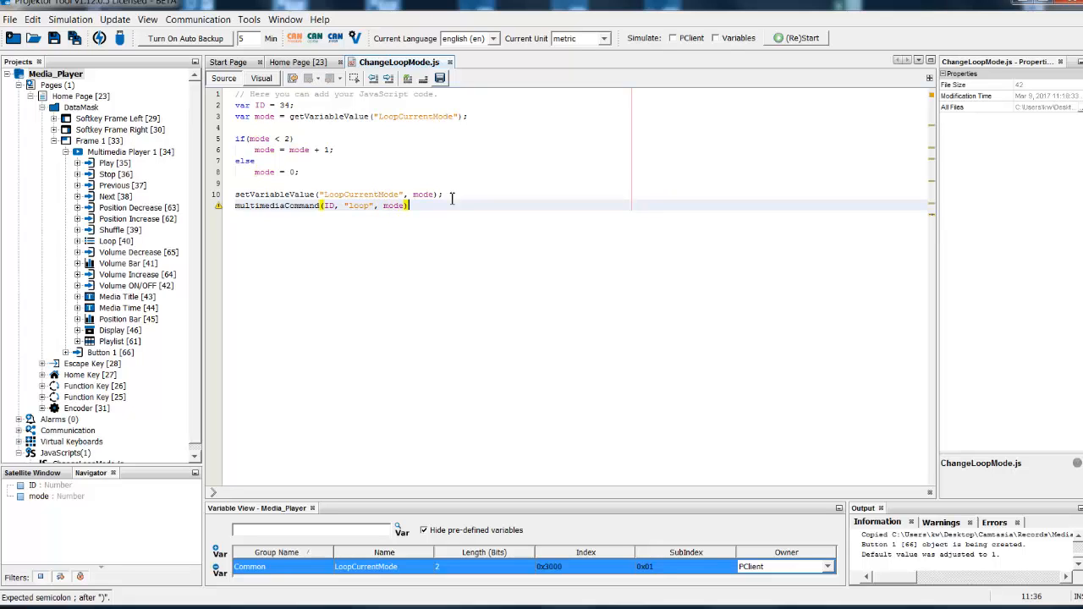
text(;)
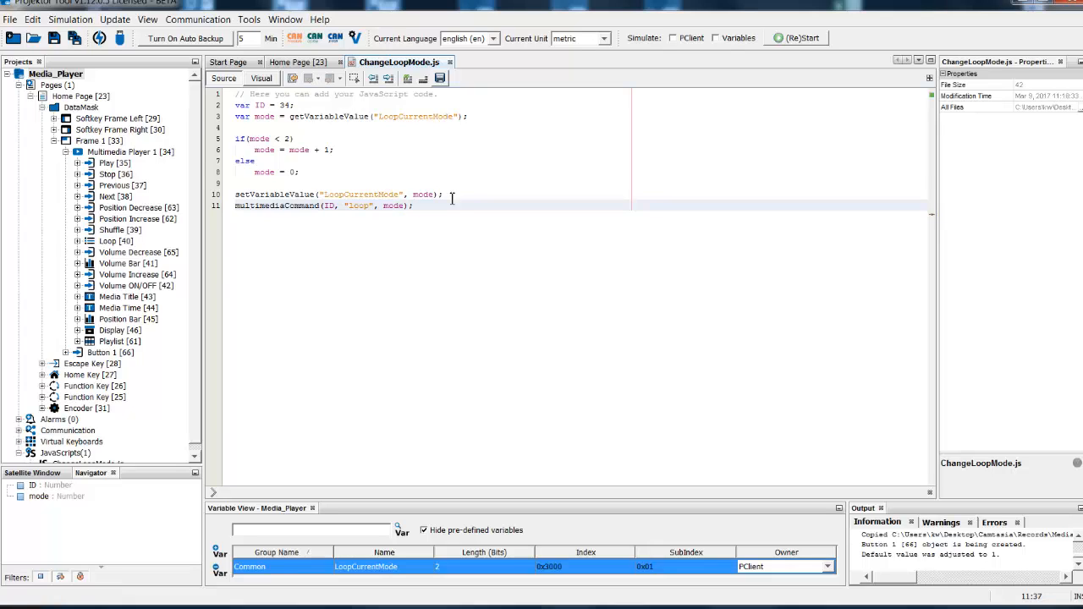
click(440, 80)
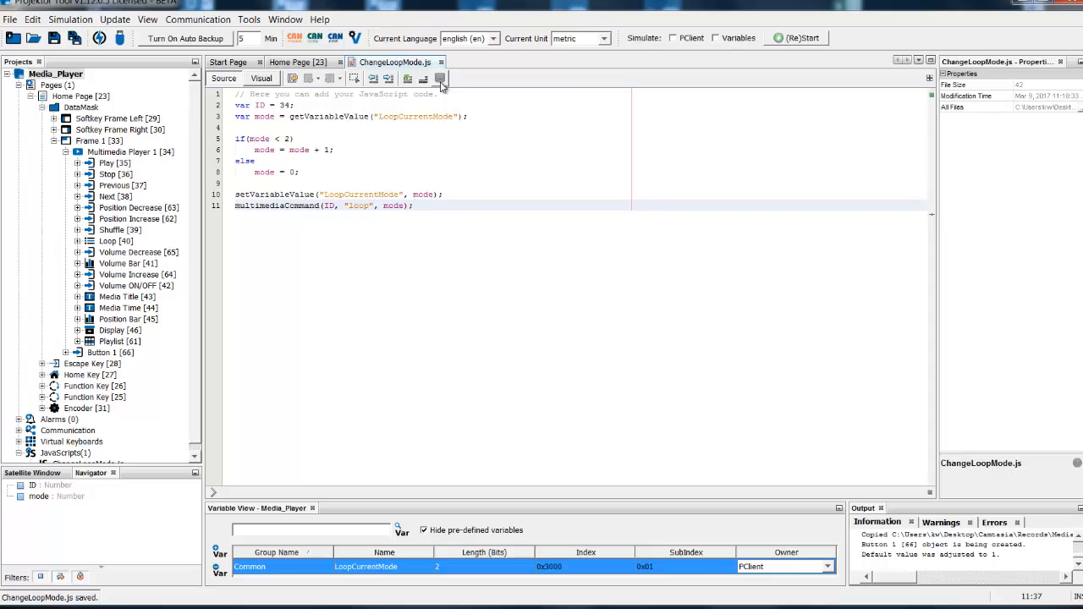
click(53, 40)
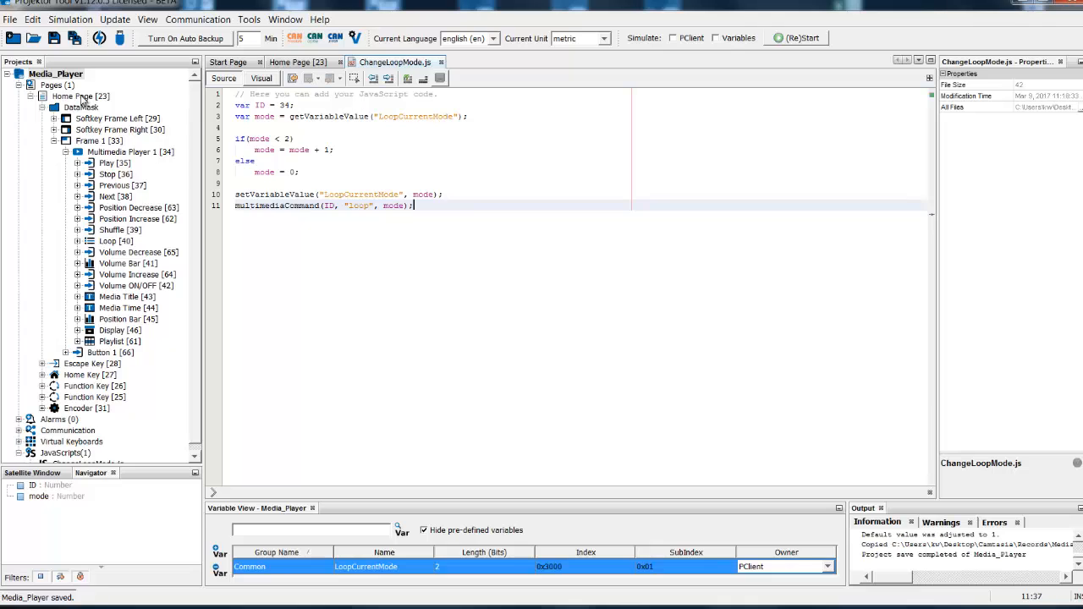
Step: Assign the ChangeLoopMode.js script to the OnPress event of the transparent button over the loop icon and save the project
click(83, 97)
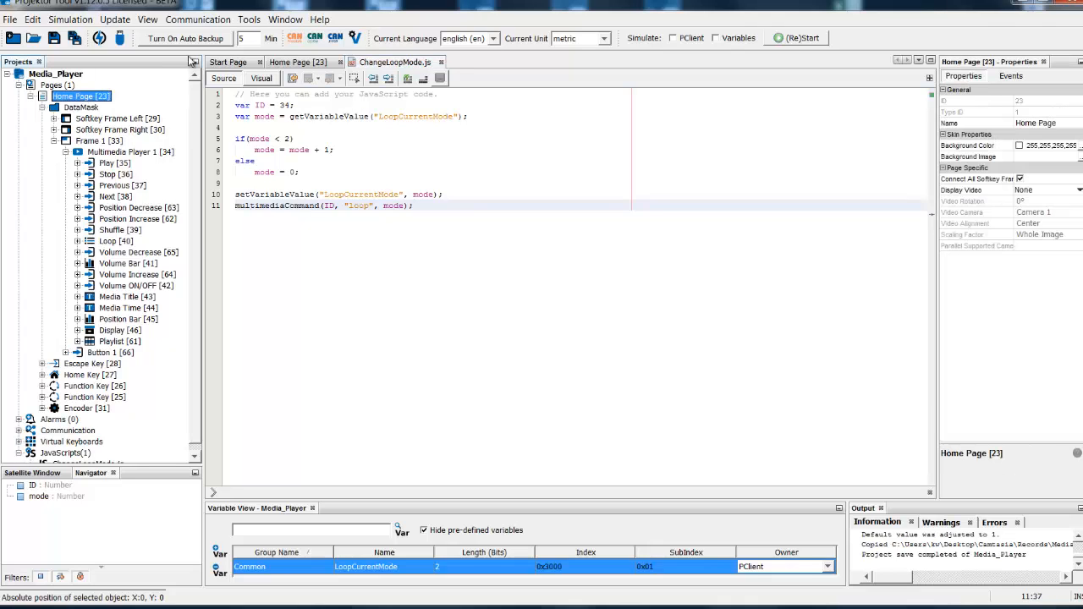
click(283, 65)
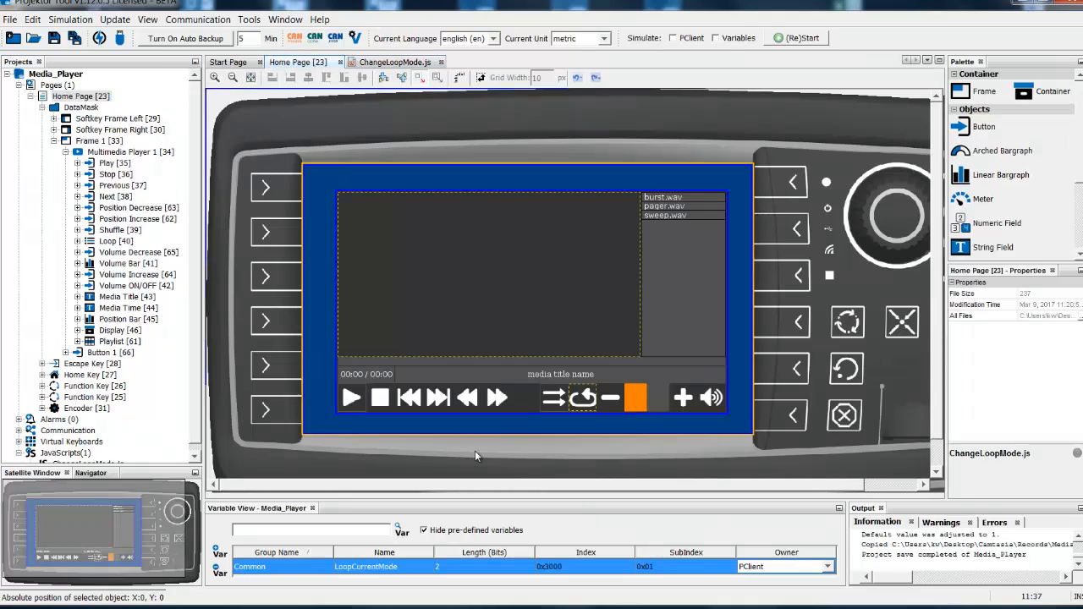
click(586, 399)
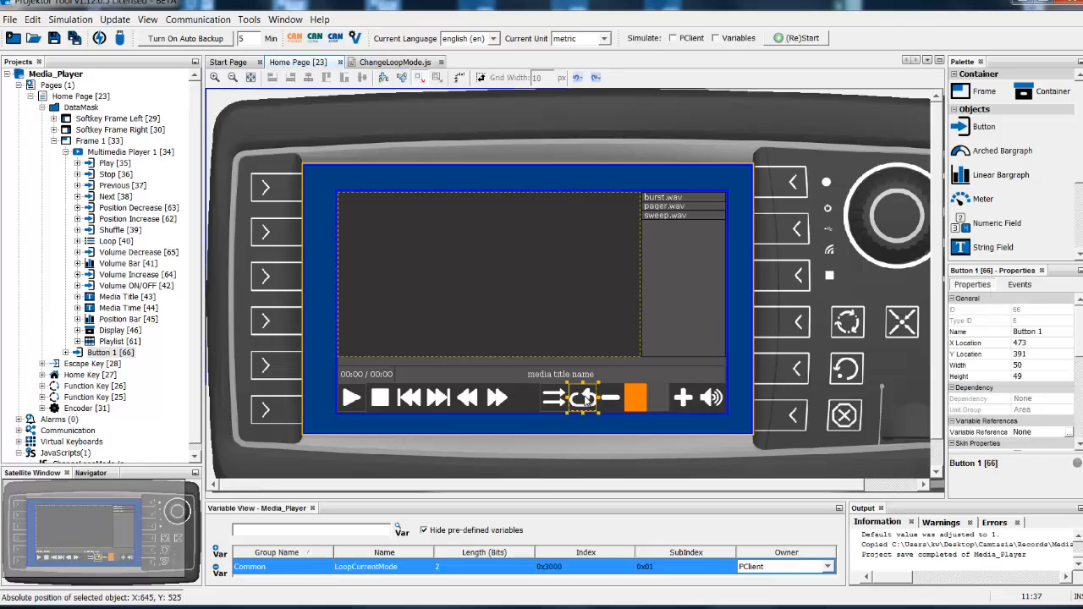
click(1021, 285)
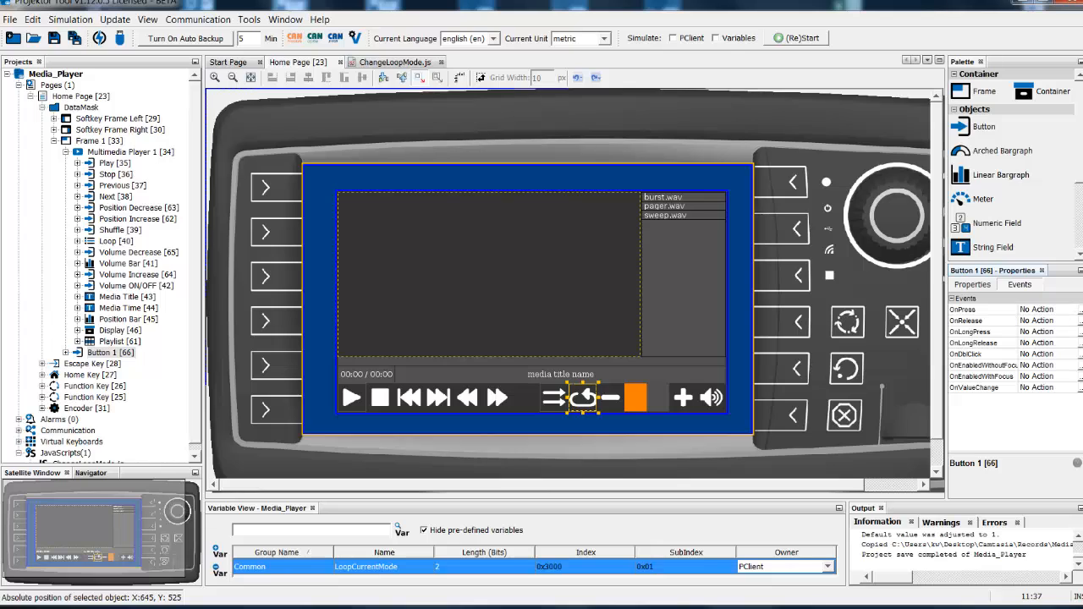
double_click(962, 309)
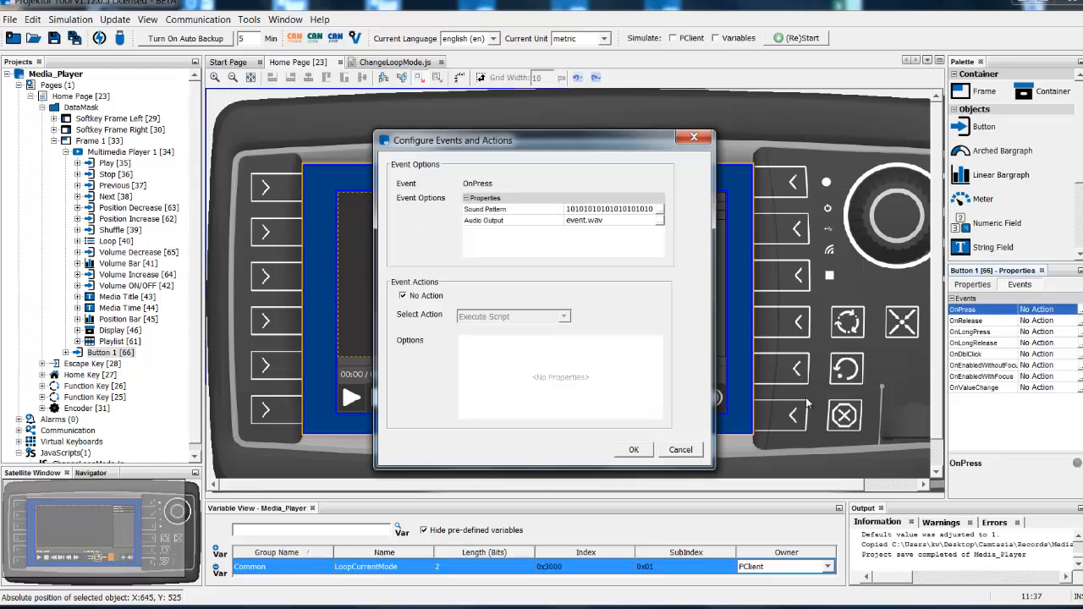
click(404, 296)
click(655, 351)
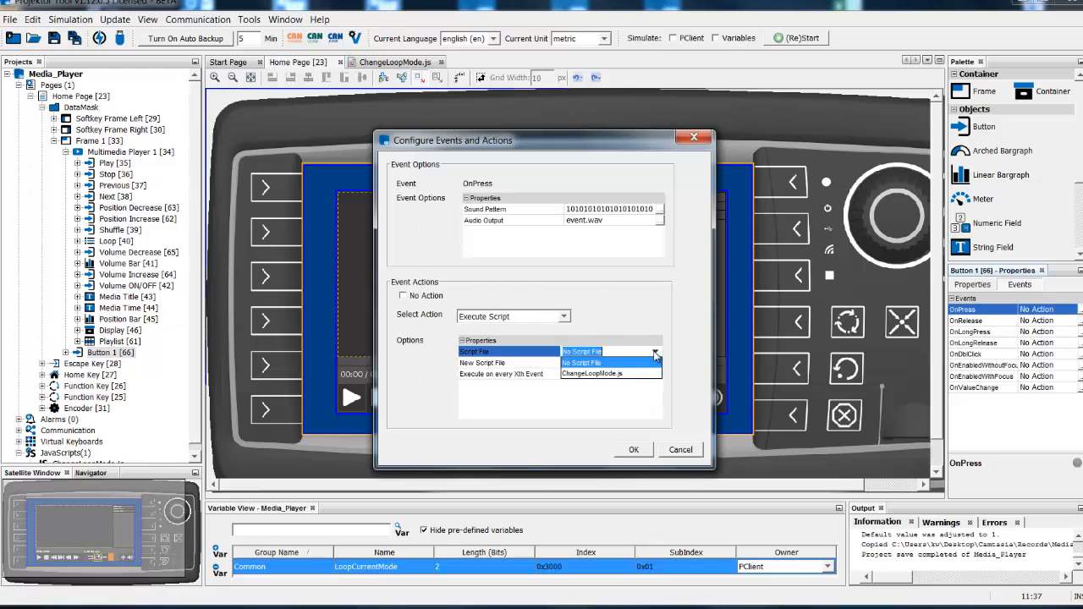
click(603, 374)
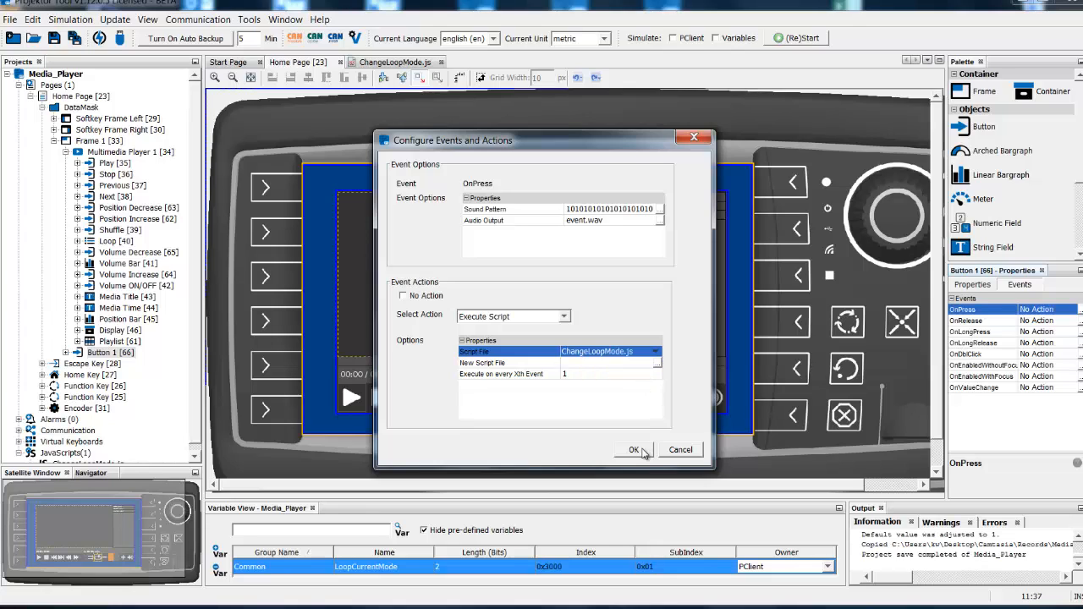
click(643, 450)
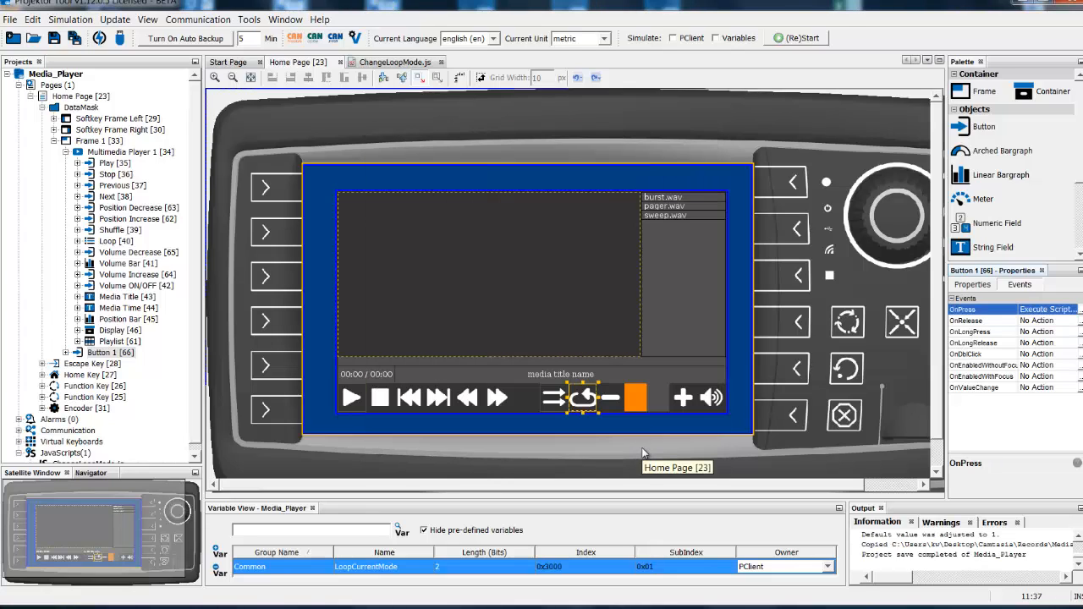
click(55, 41)
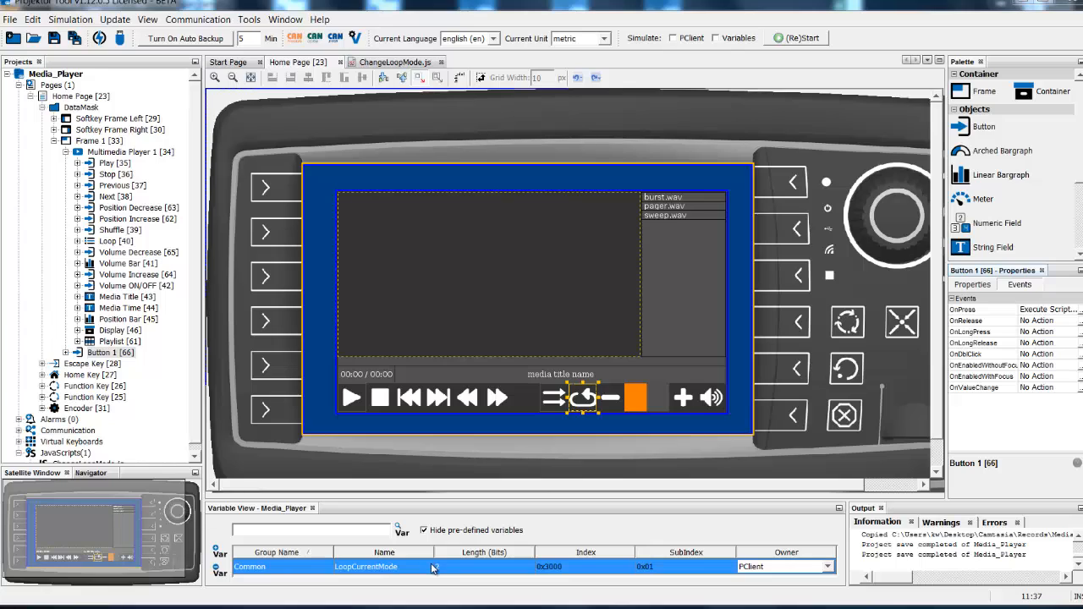
Step: Enable both PClient and Variables for simulation and start the simulation
click(673, 39)
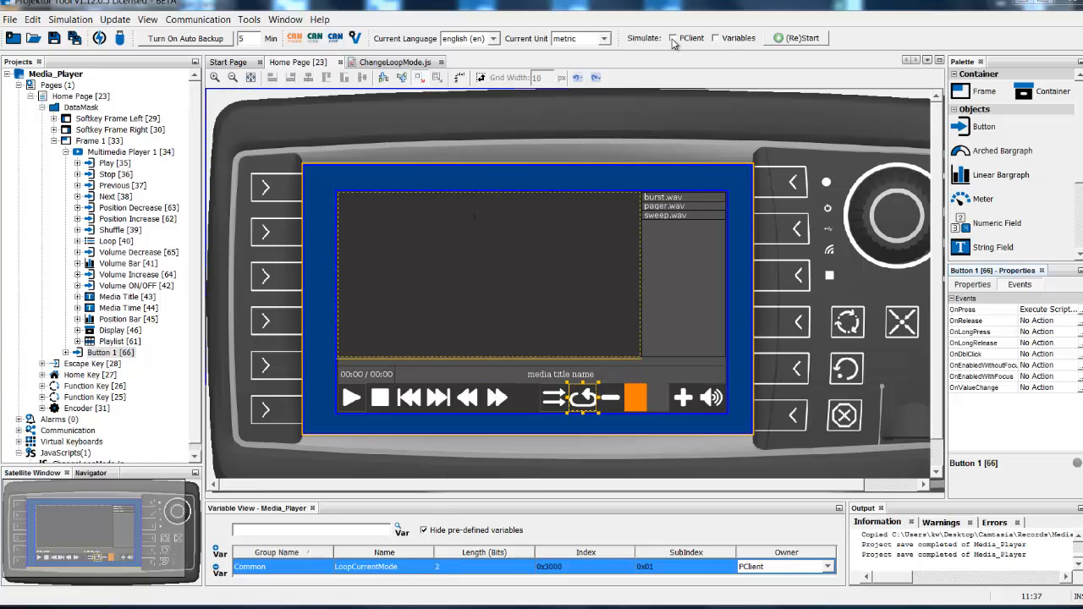
click(716, 39)
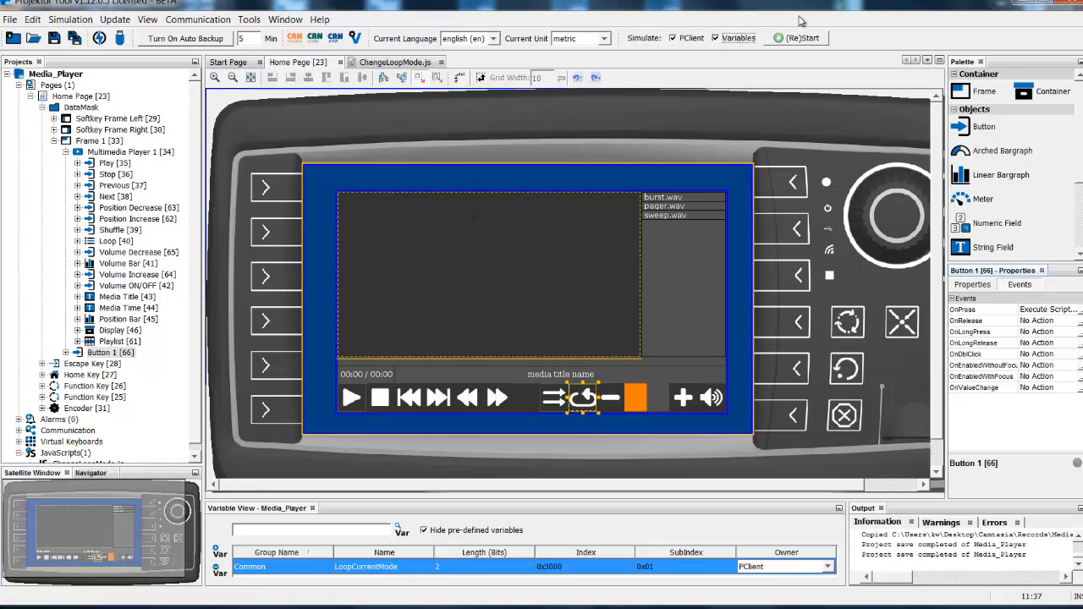
click(810, 40)
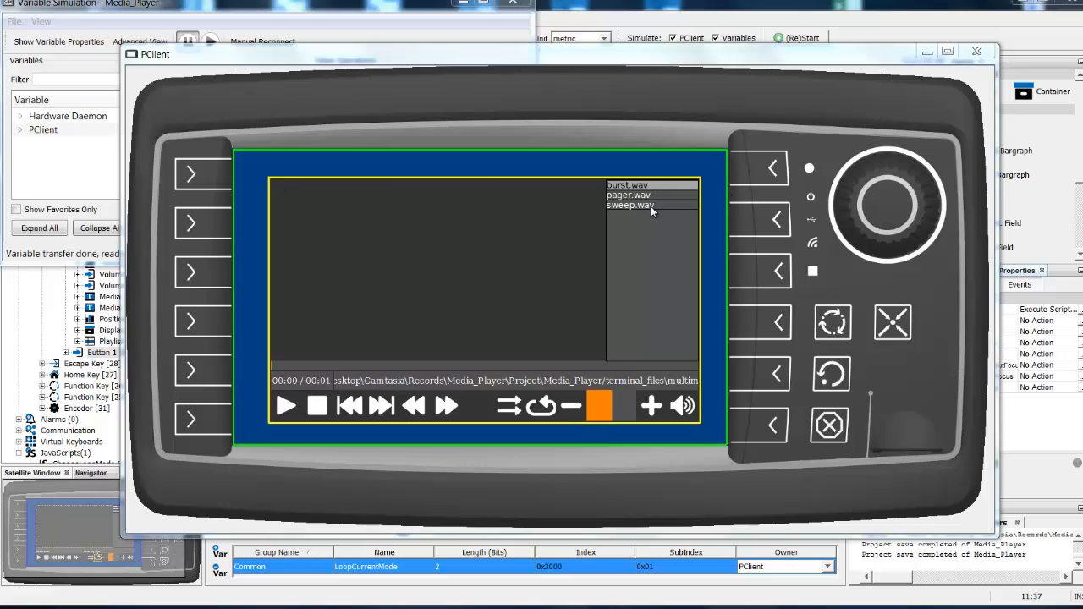
Step: Start playlist playback in the simulated terminal and switch the loop mode twice to test the script
click(285, 407)
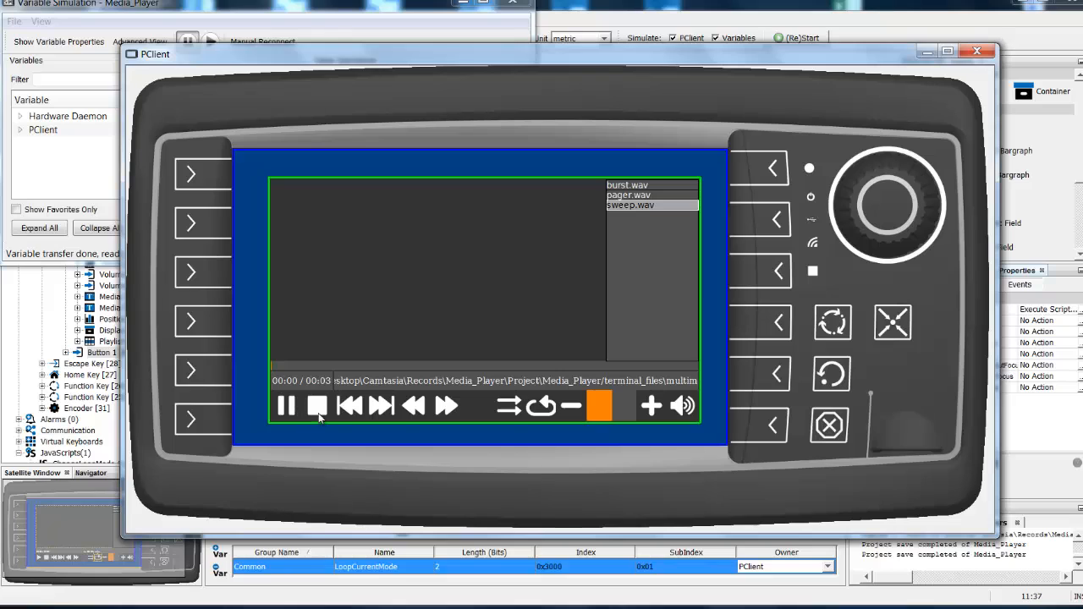
click(542, 407)
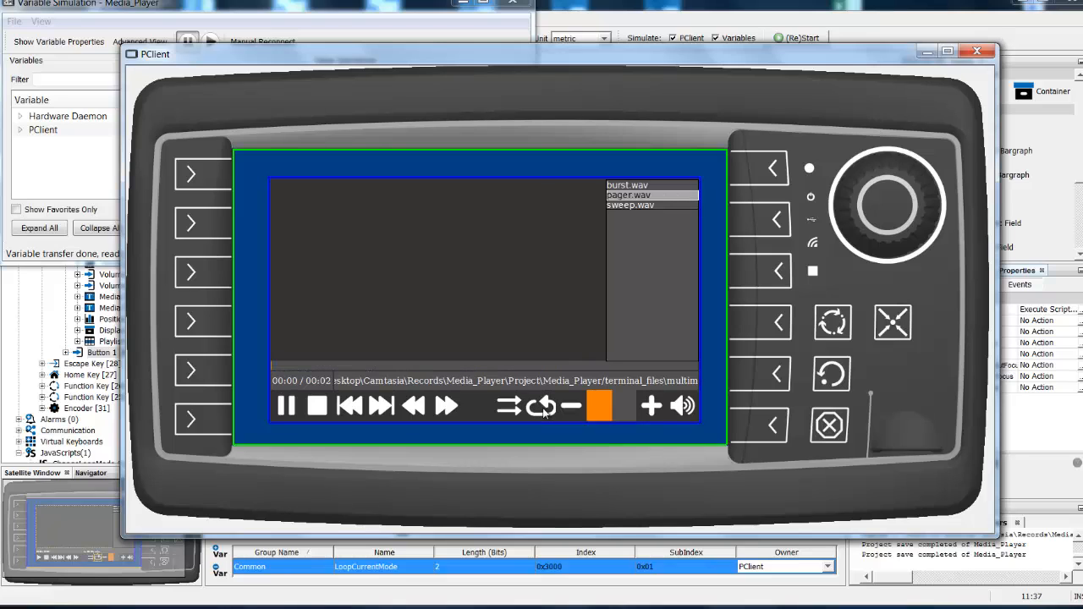
click(542, 408)
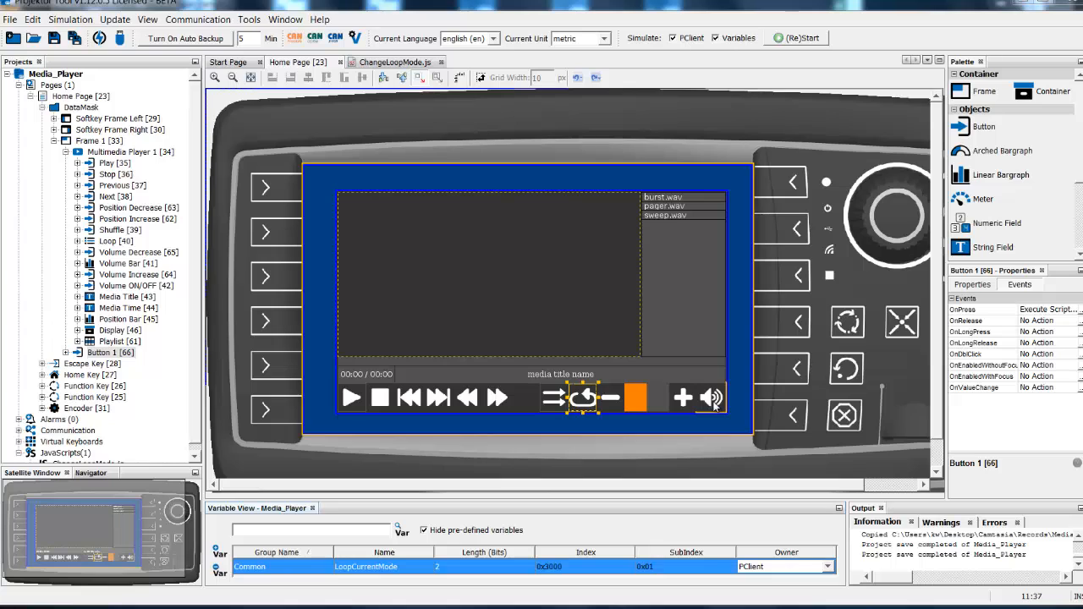
Step: Create a new empty JavaScript file named SetVolume in the project's JavaScripts
drag(196, 415, 194, 436)
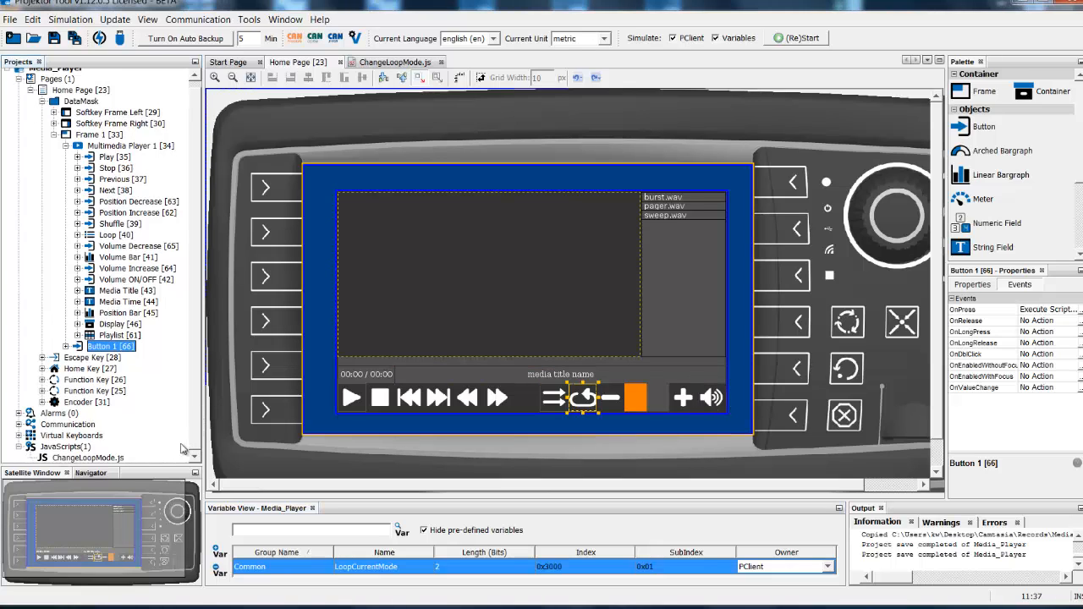
click(66, 447)
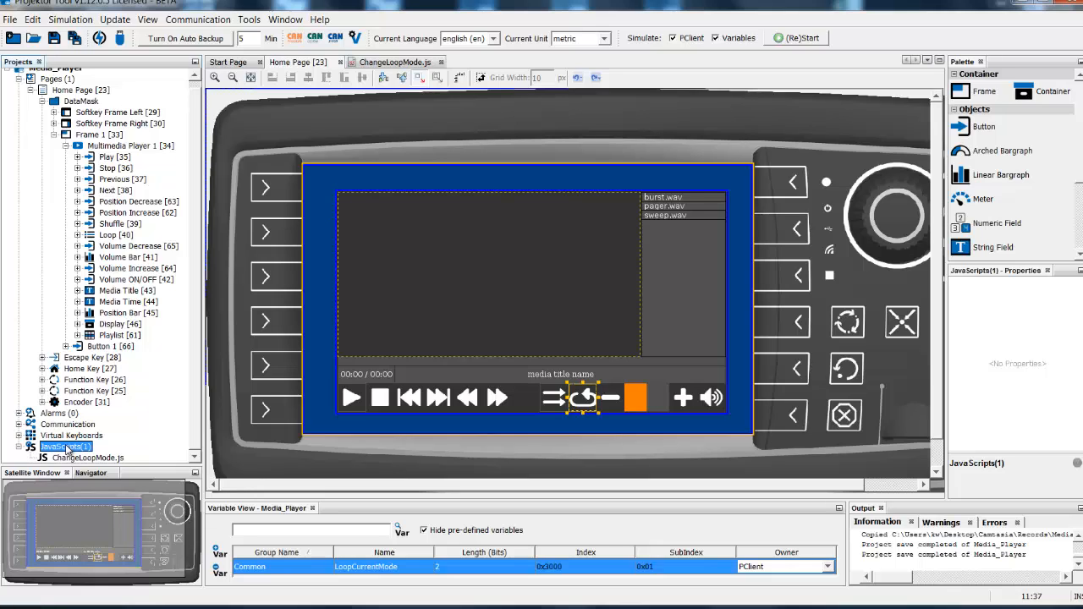
right_click(66, 449)
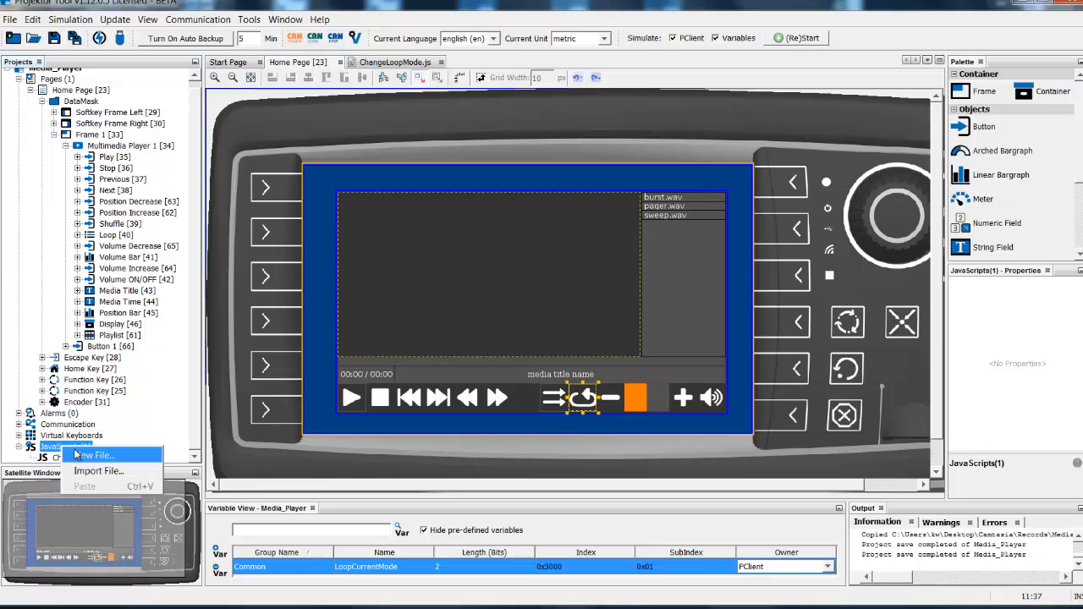
click(77, 455)
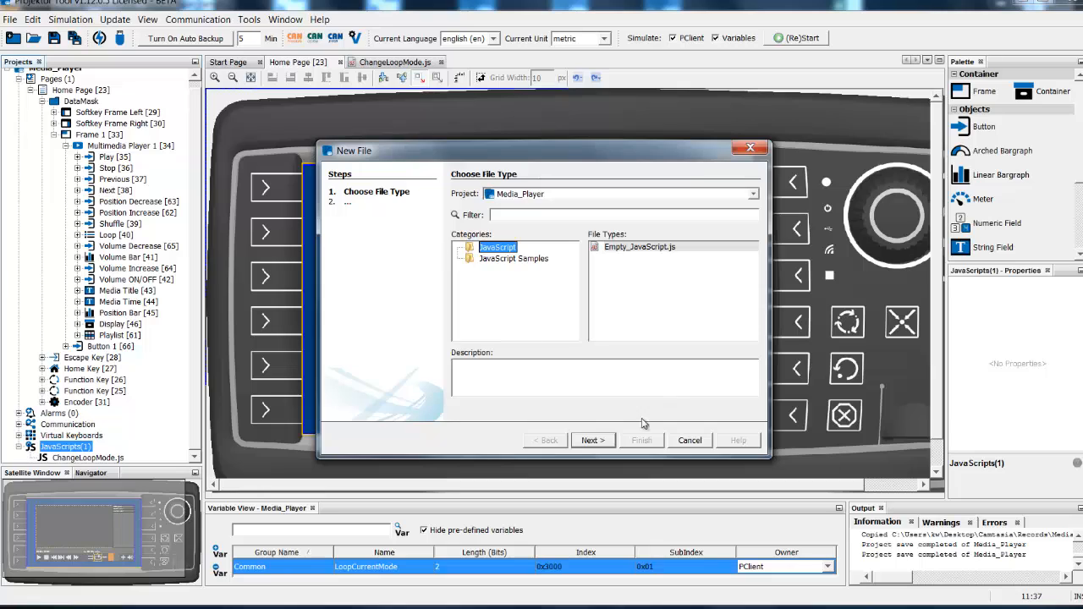
click(603, 442)
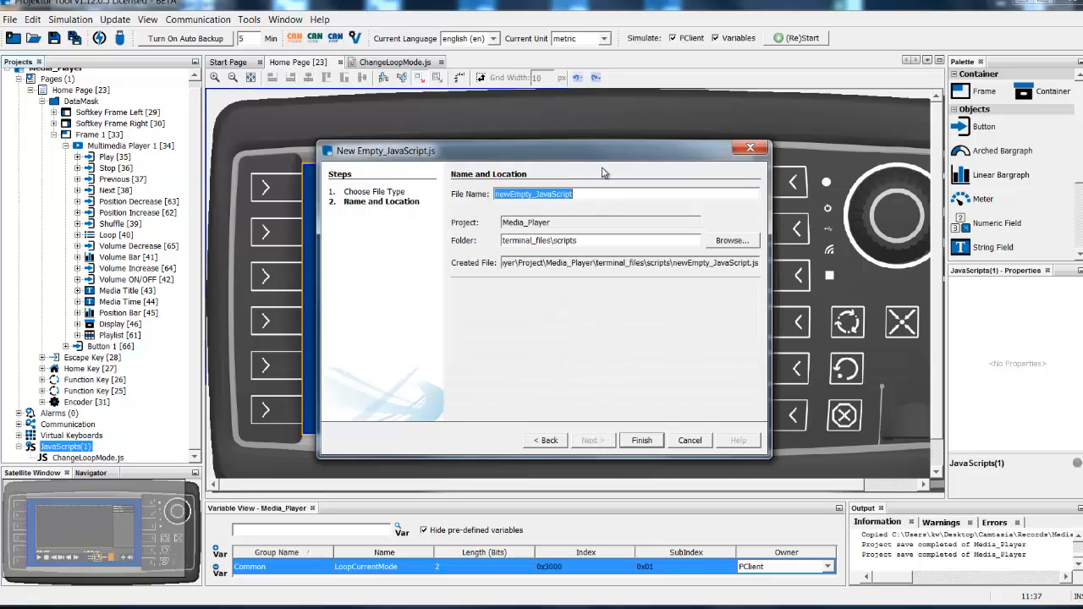
text(Set)
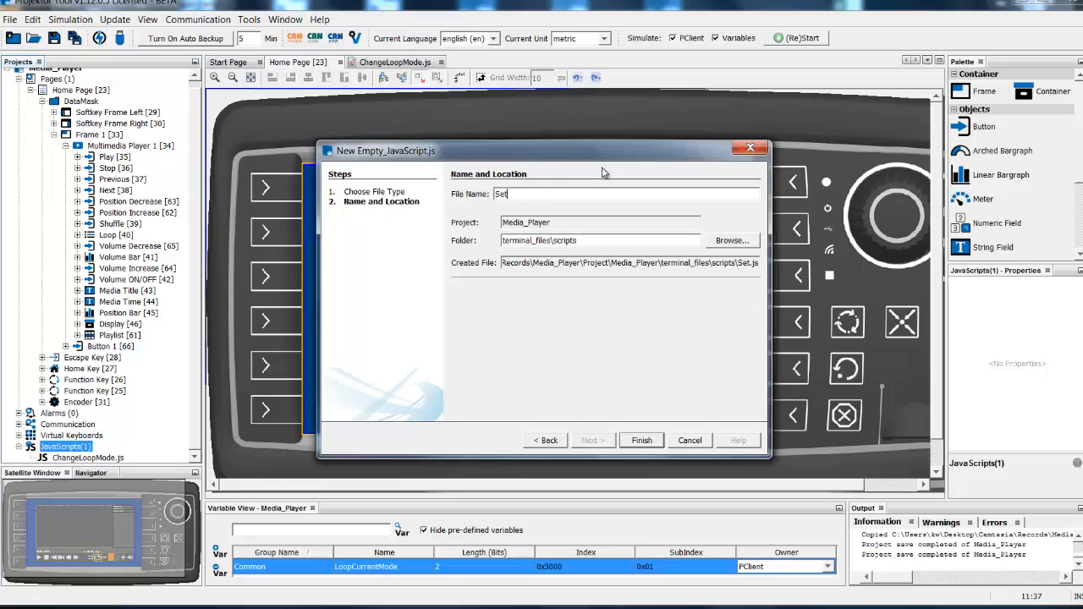
text(Volume)
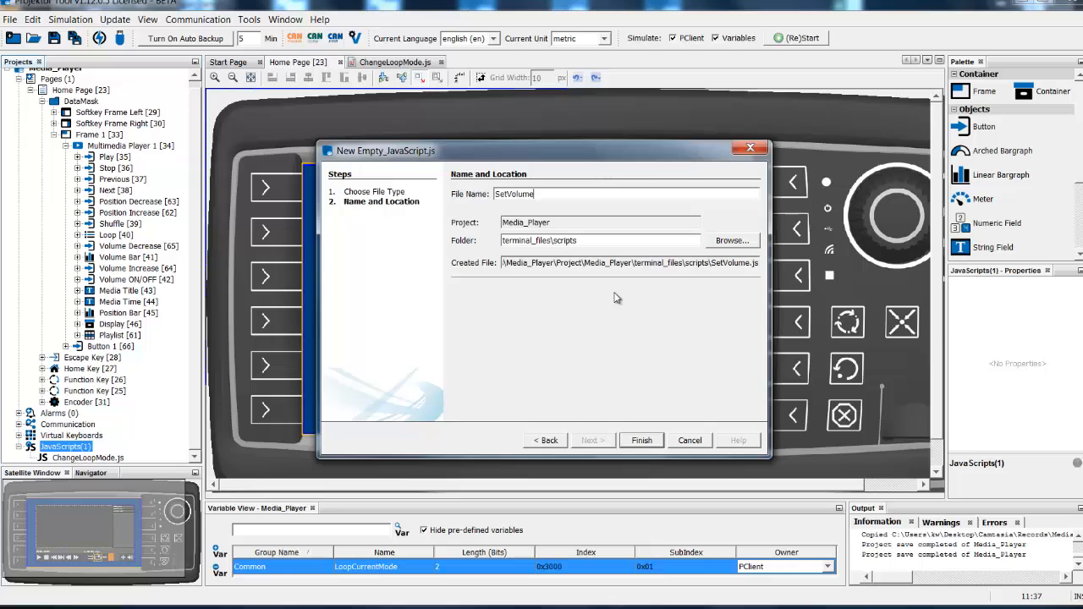
click(643, 440)
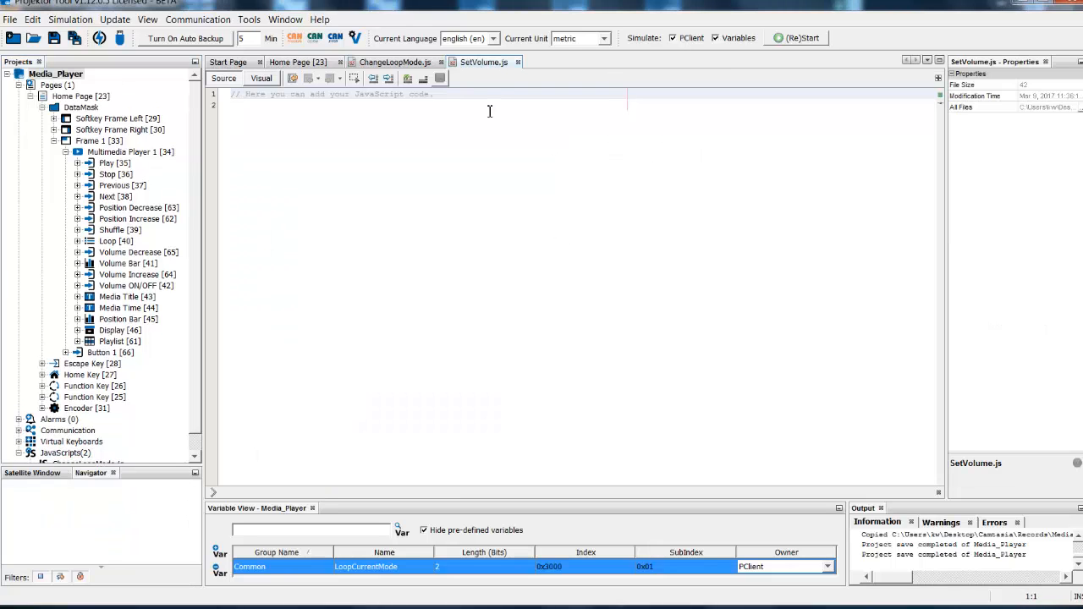
Step: Add a line below the comment in SetVolume.js and show the pre-defined variables in an enlarged variable list
key(Return)
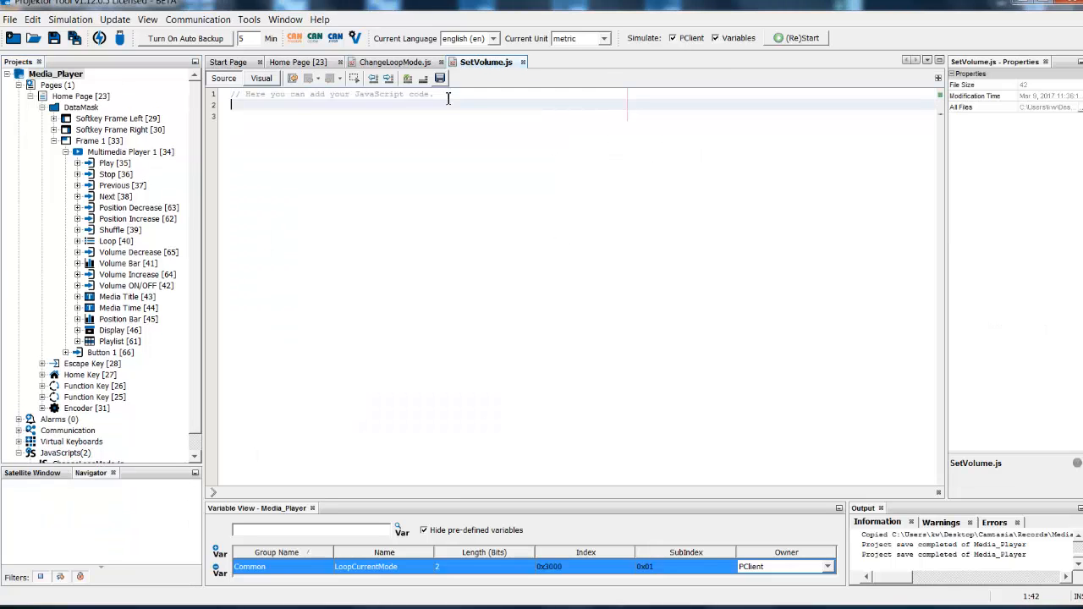
click(424, 531)
drag(451, 500, 457, 330)
scroll(381, 476, down, 1)
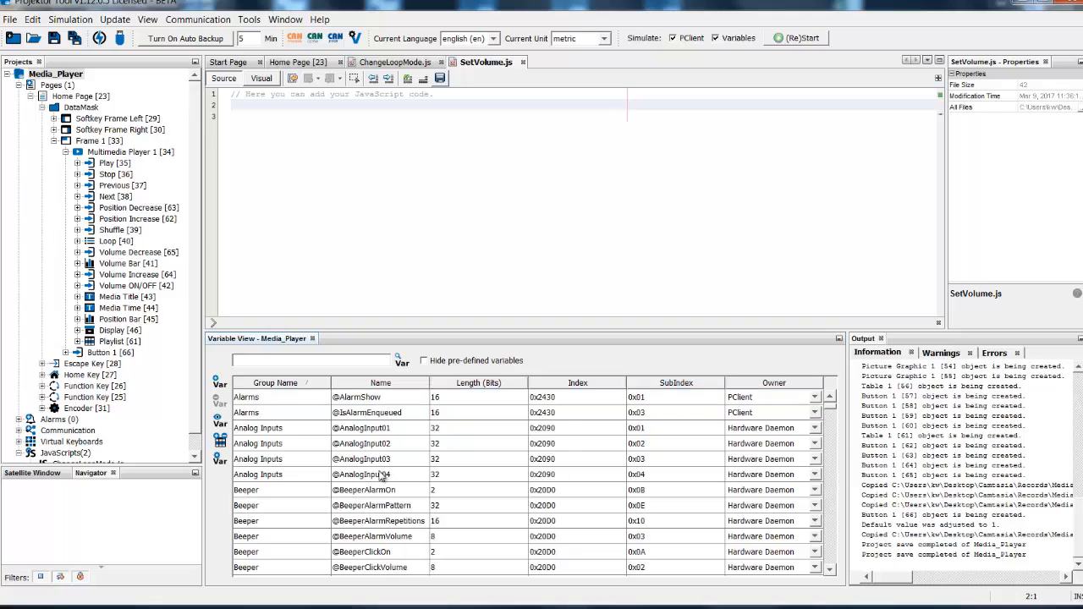
scroll(381, 476, down, 2)
scroll(381, 476, down, 1)
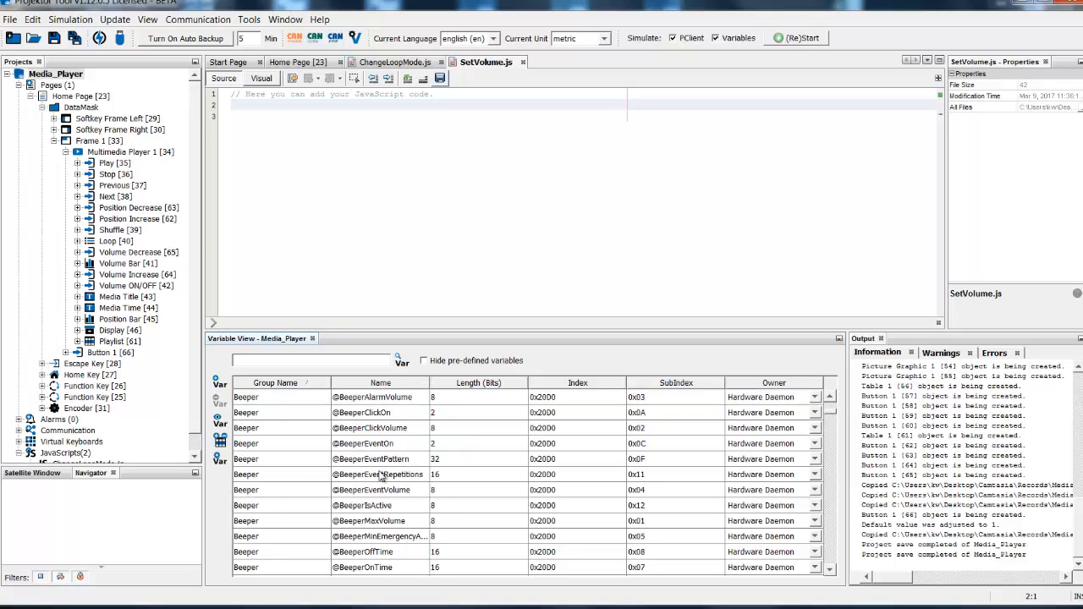
click(369, 520)
click(406, 176)
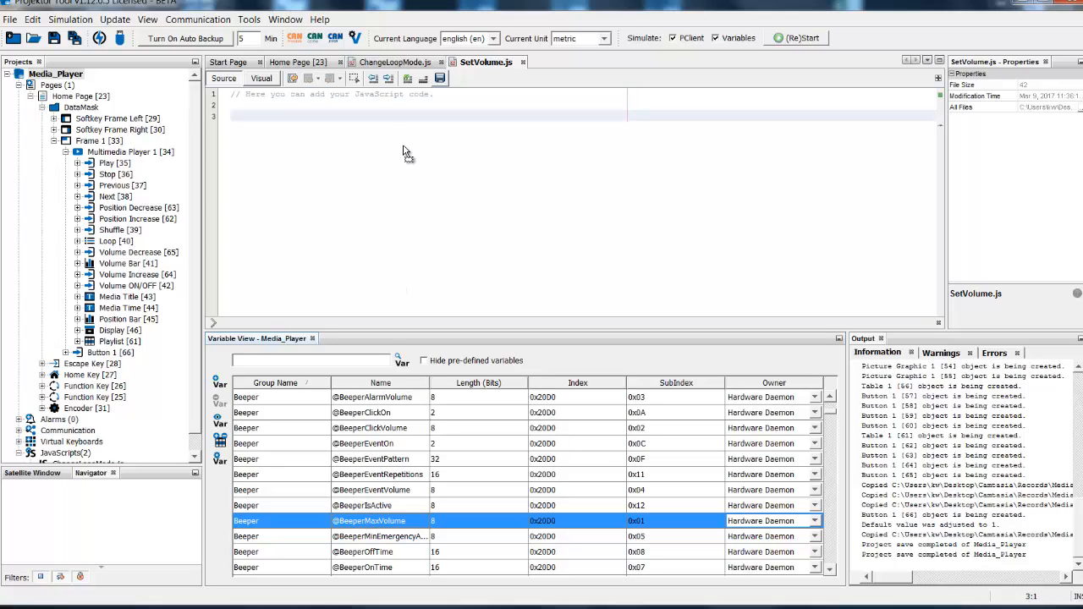
right_click(404, 152)
click(432, 171)
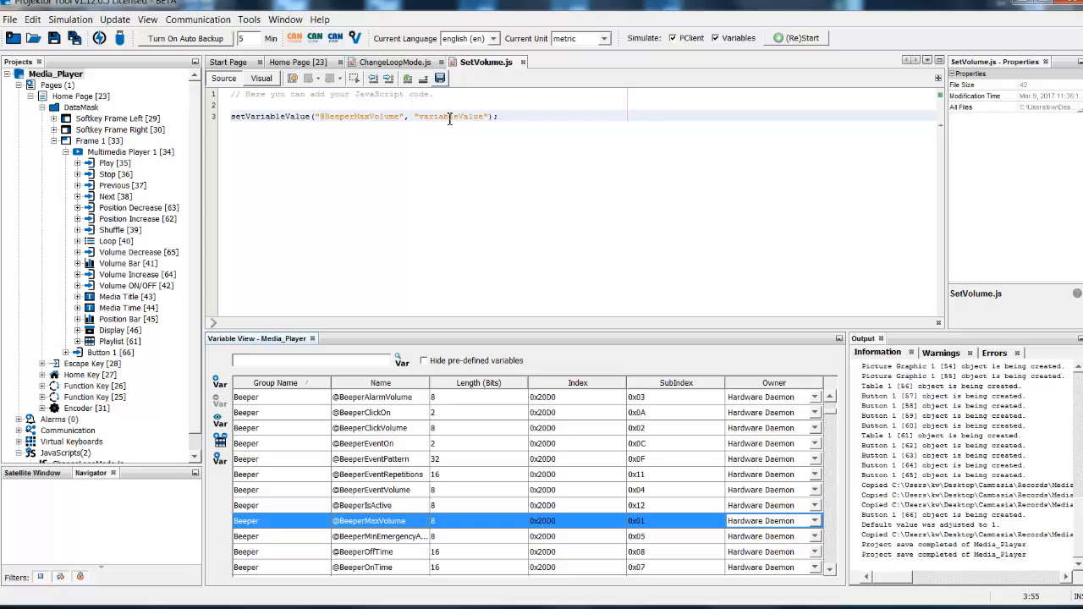
double_click(450, 120)
key(BackSpace)
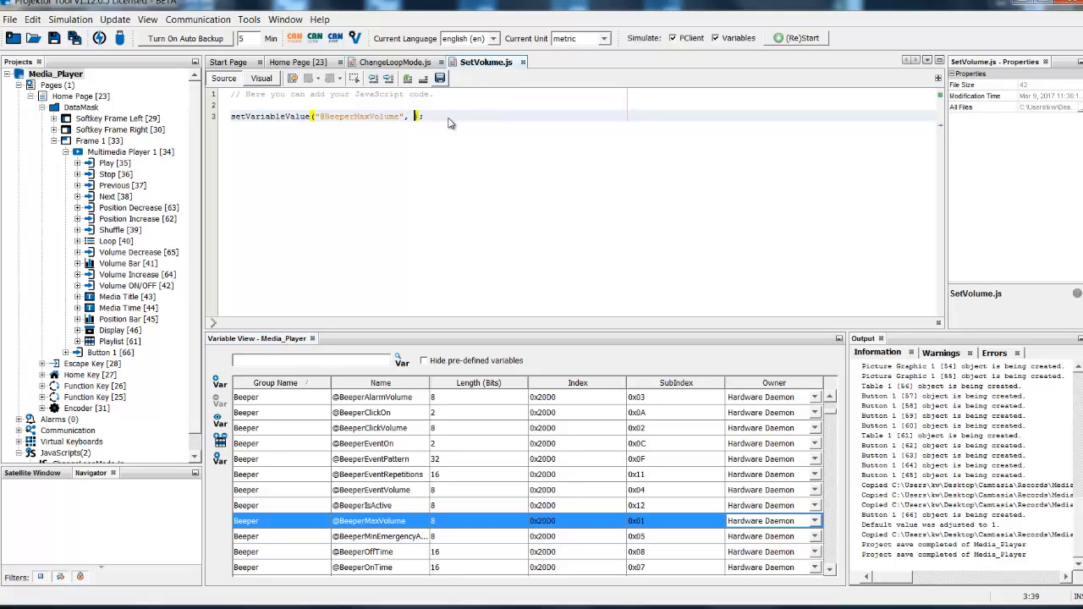
text(100)
click(452, 118)
click(441, 78)
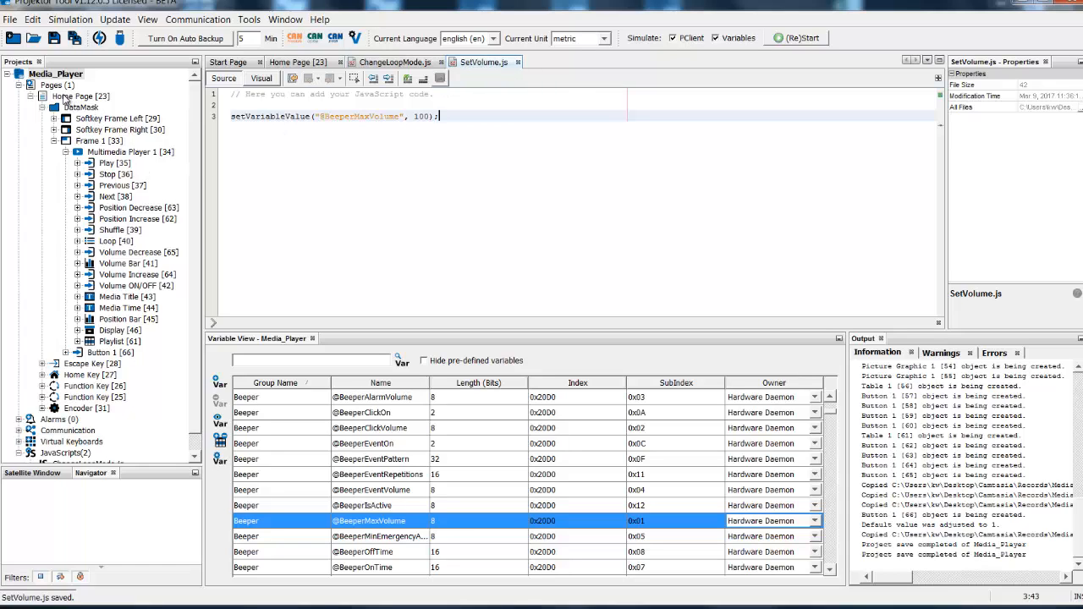
Step: Set the Media_Player project's OnProjektInit event to execute the SetVolume.js script
click(56, 74)
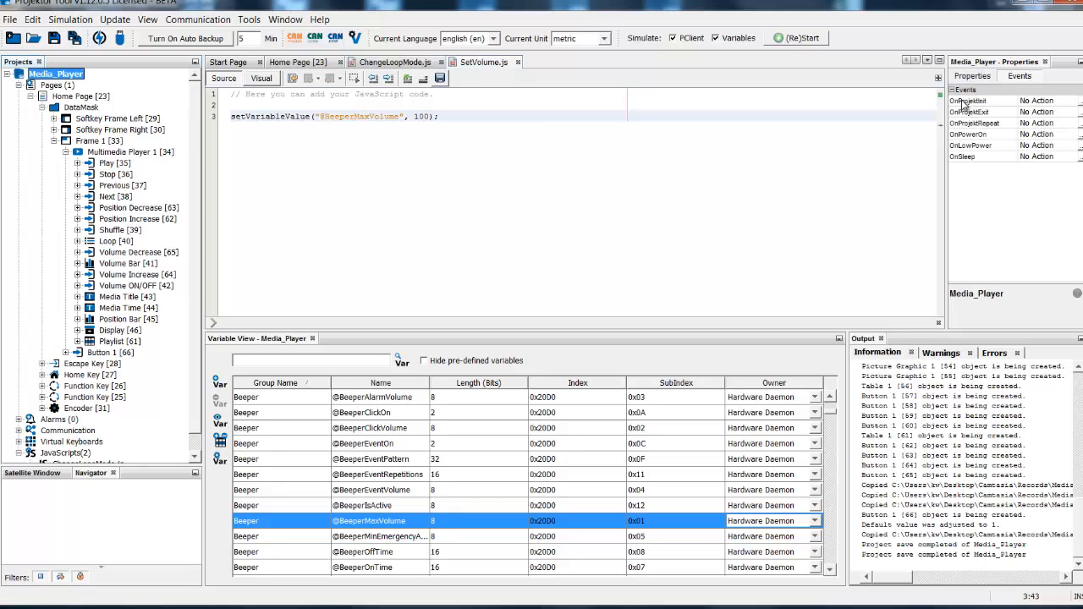
click(1080, 101)
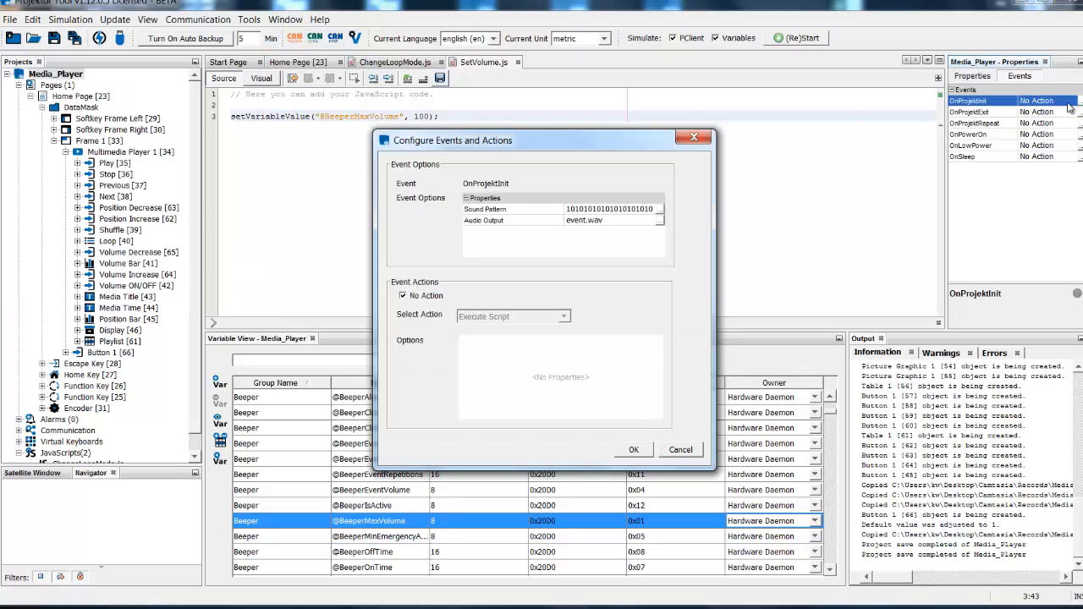
click(403, 296)
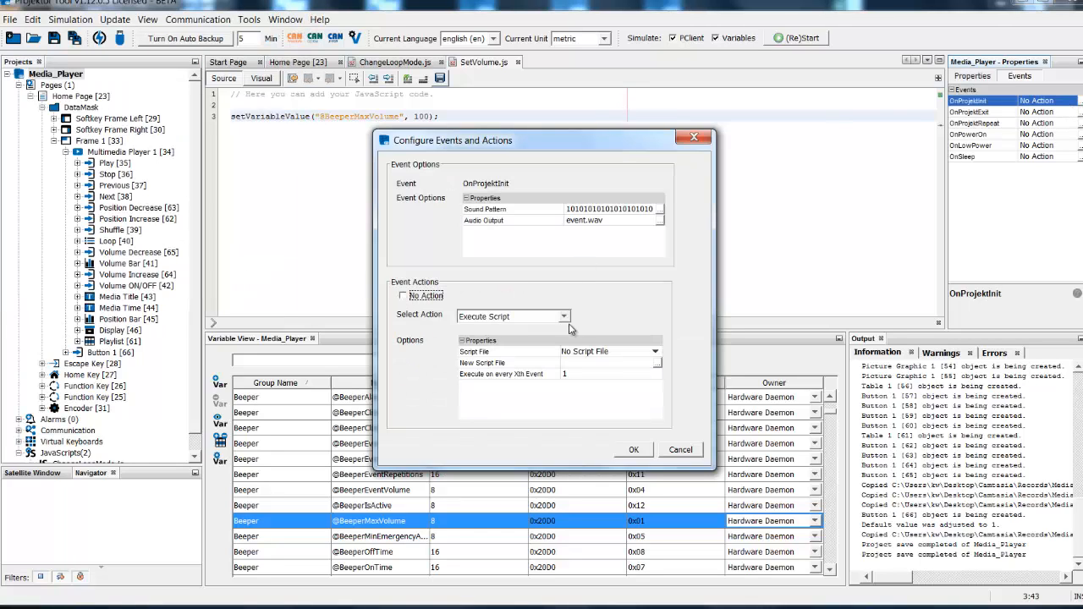
click(657, 354)
click(640, 391)
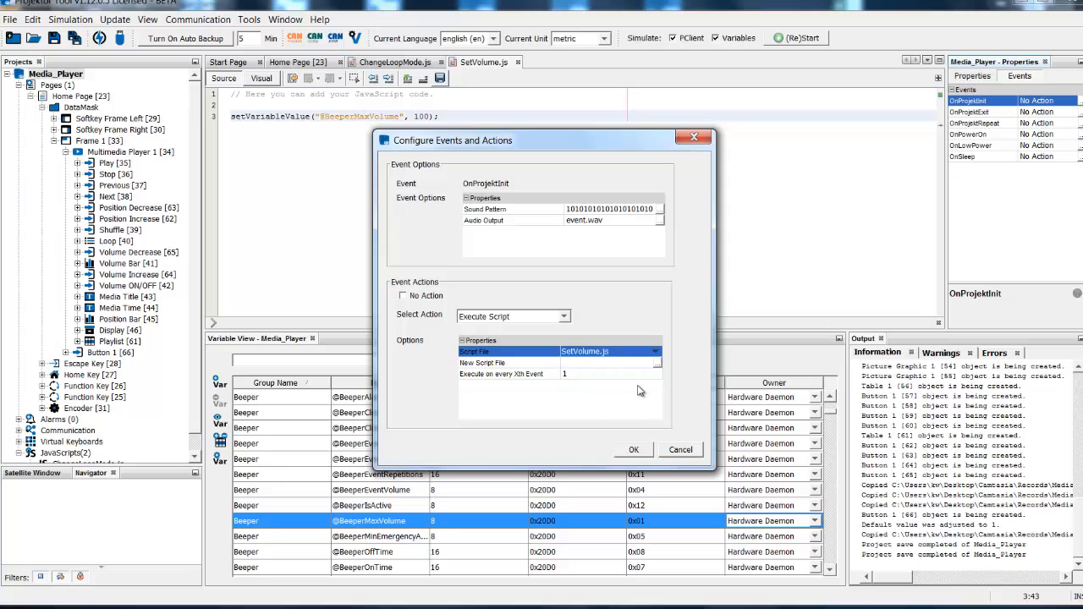
click(634, 450)
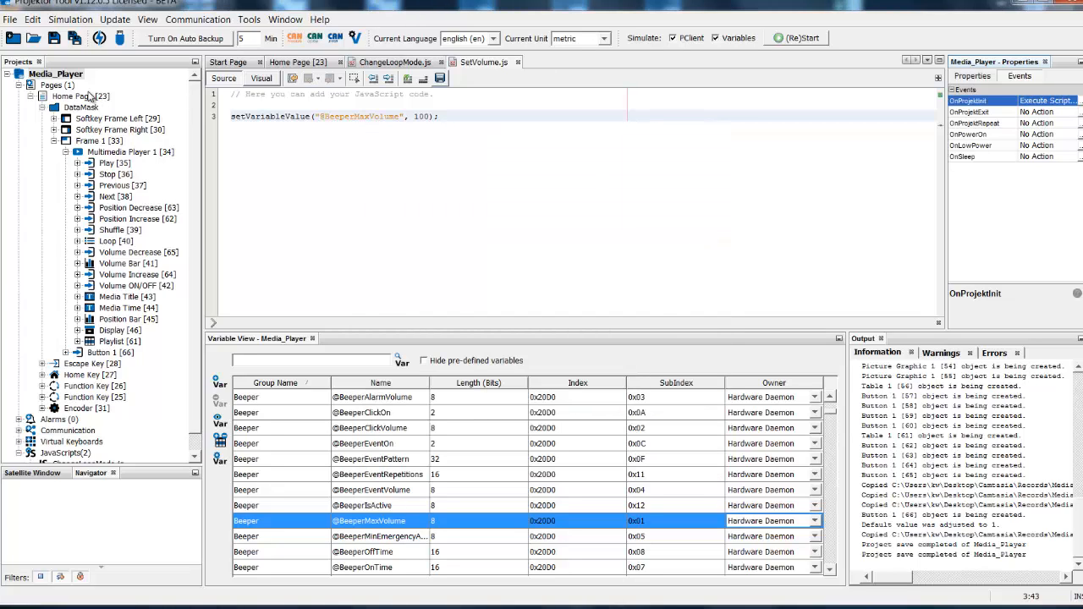
Step: Save the Media_Player project and show the Home Page in an enlarged editor area with the whole player visible
click(68, 75)
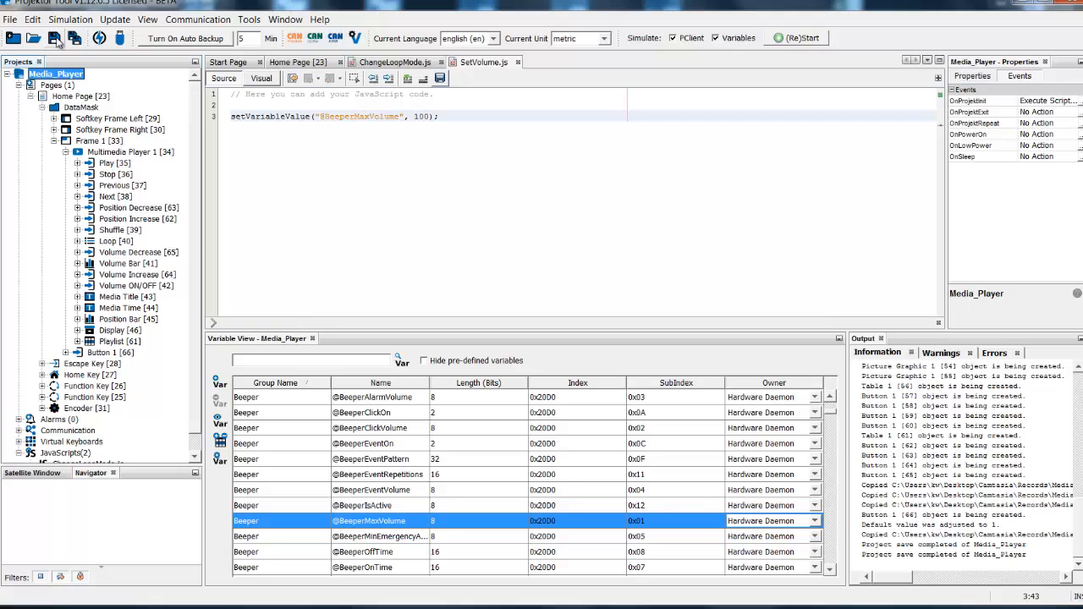
click(53, 38)
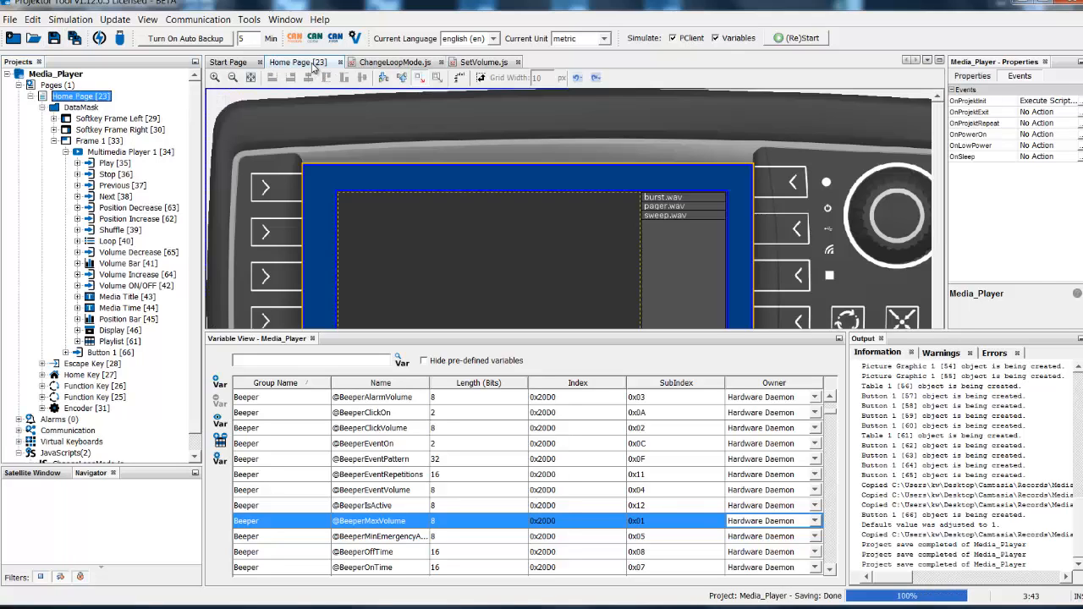
click(296, 62)
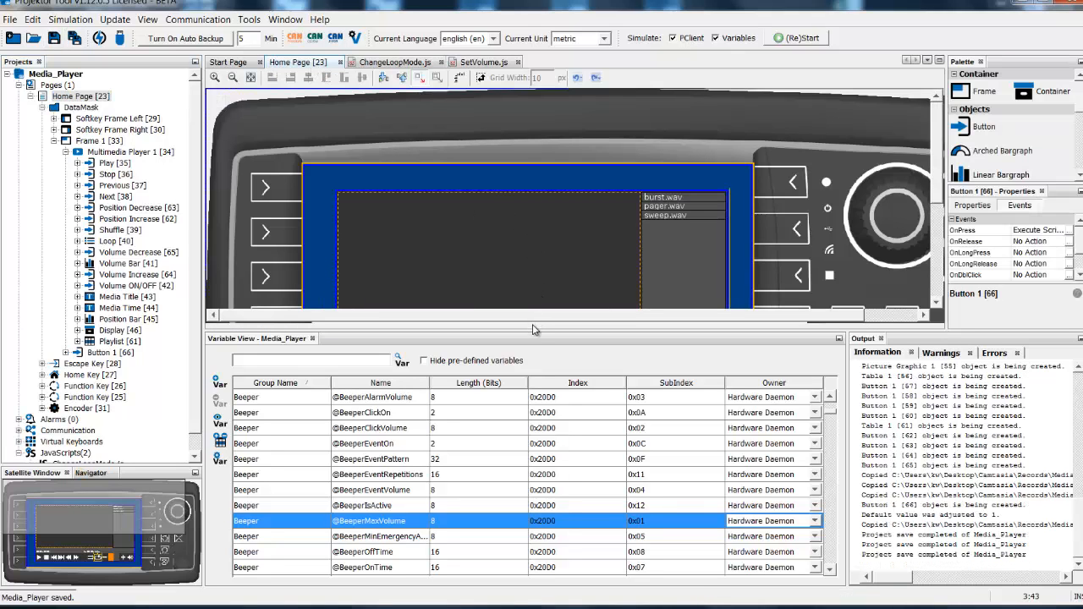
drag(533, 324, 526, 520)
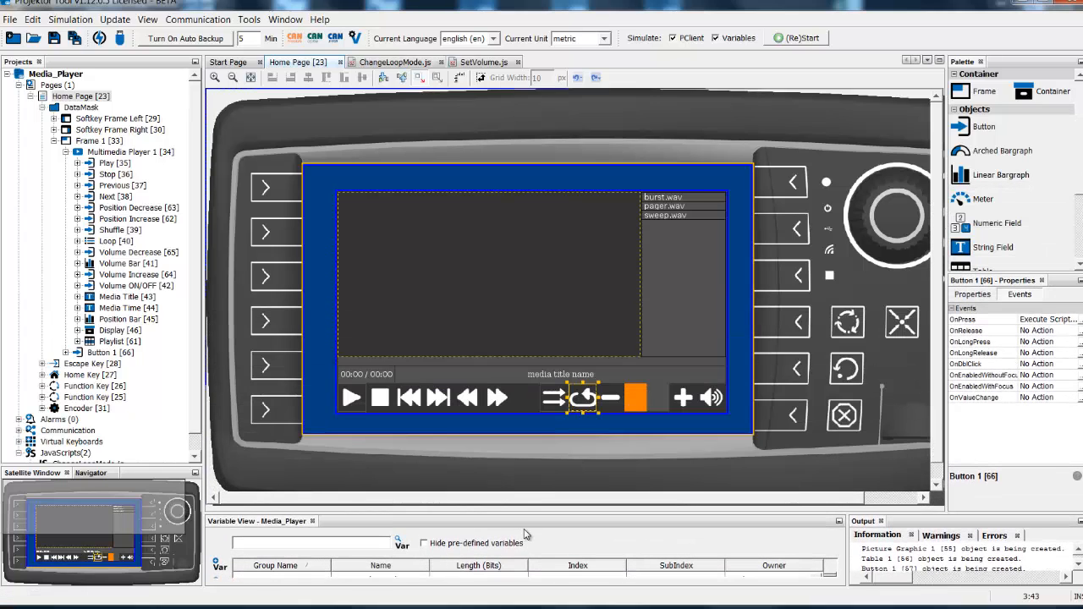
Step: Start the simulation of the project and test the multimedia player by playing the audio playlist and stopping playback
click(785, 38)
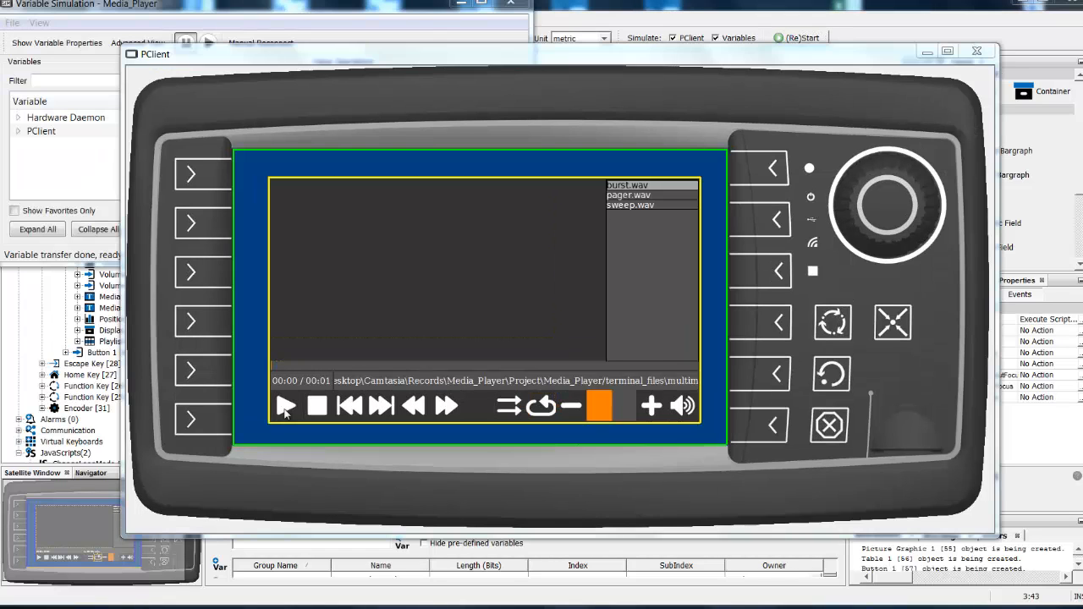
click(286, 408)
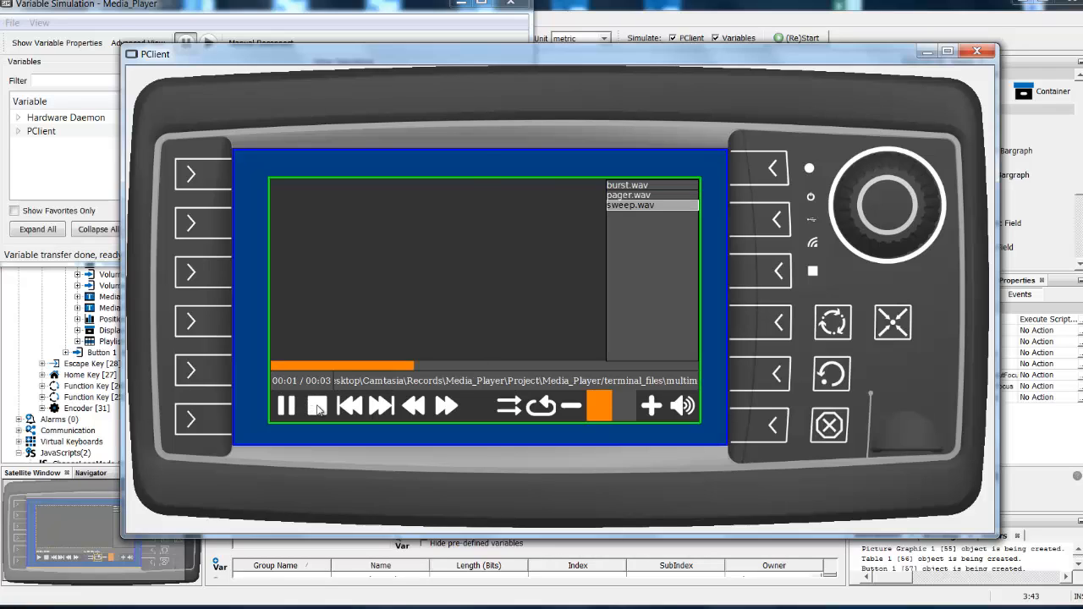
click(317, 408)
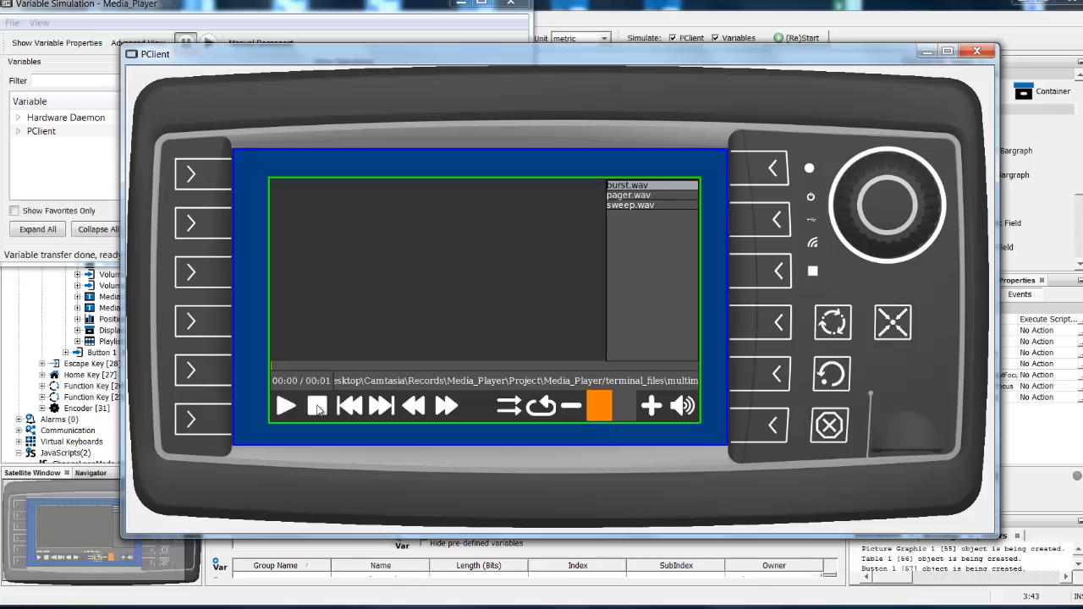